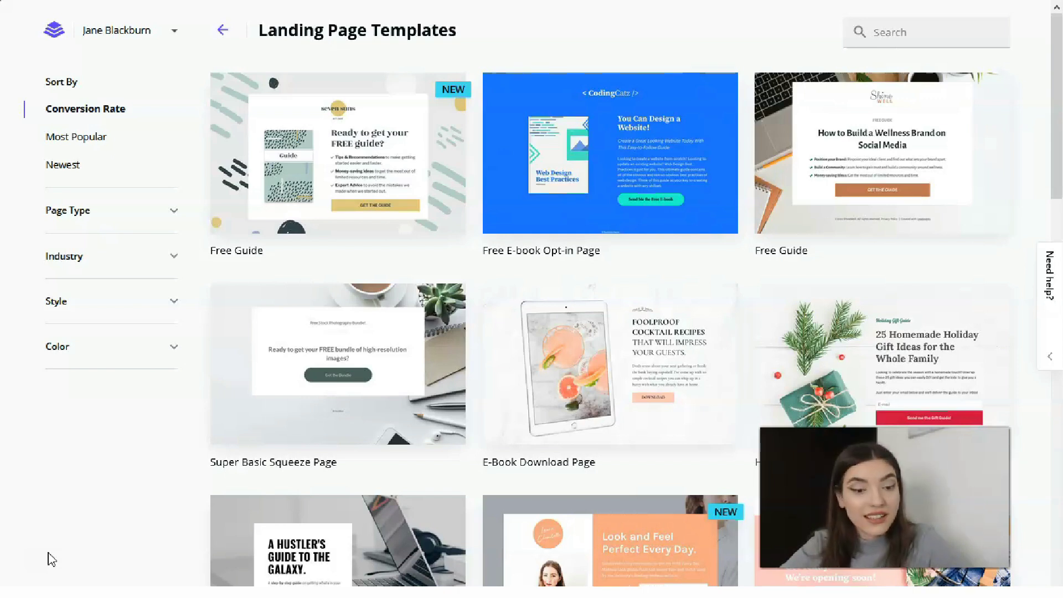
{"action": "left_click", "coordinate": [23, 563]}
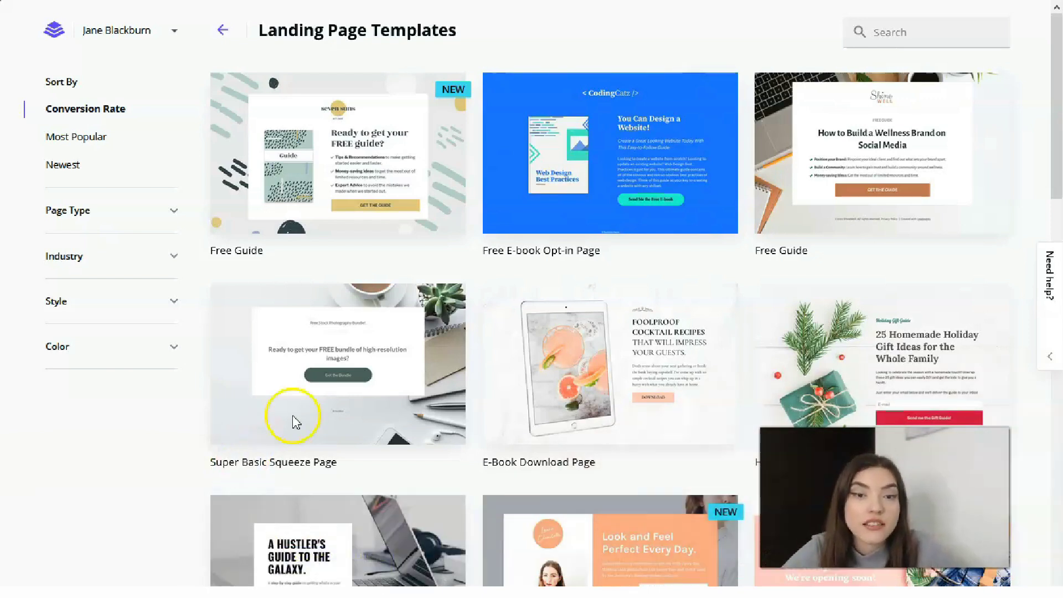
{"action": "mouse_move", "coordinate": [394, 368]}
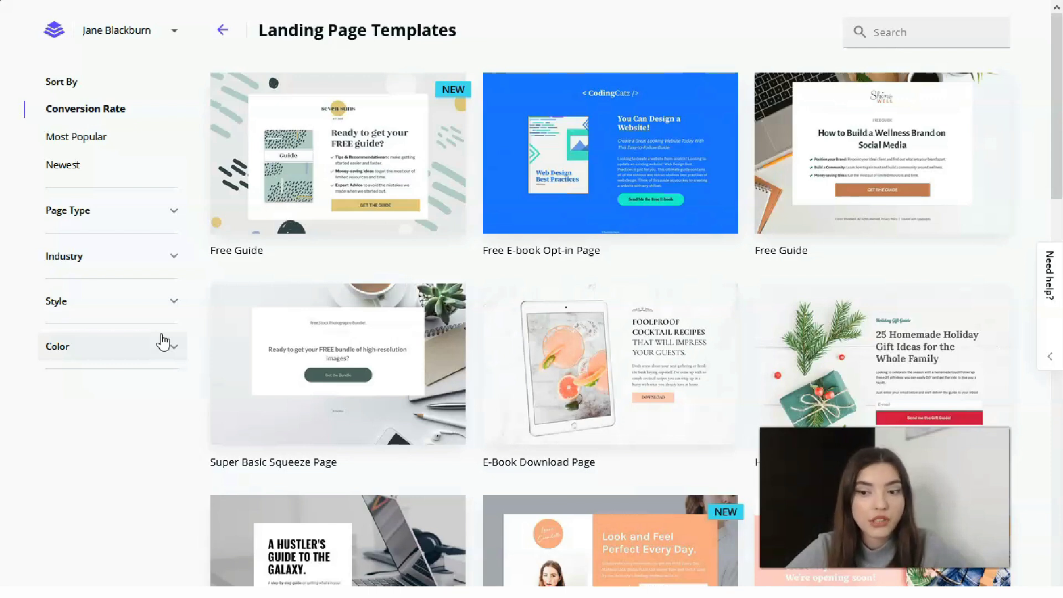
- Look through the page type and industry filter options and browse the landing page templates
{"action": "left_click", "coordinate": [114, 343]}
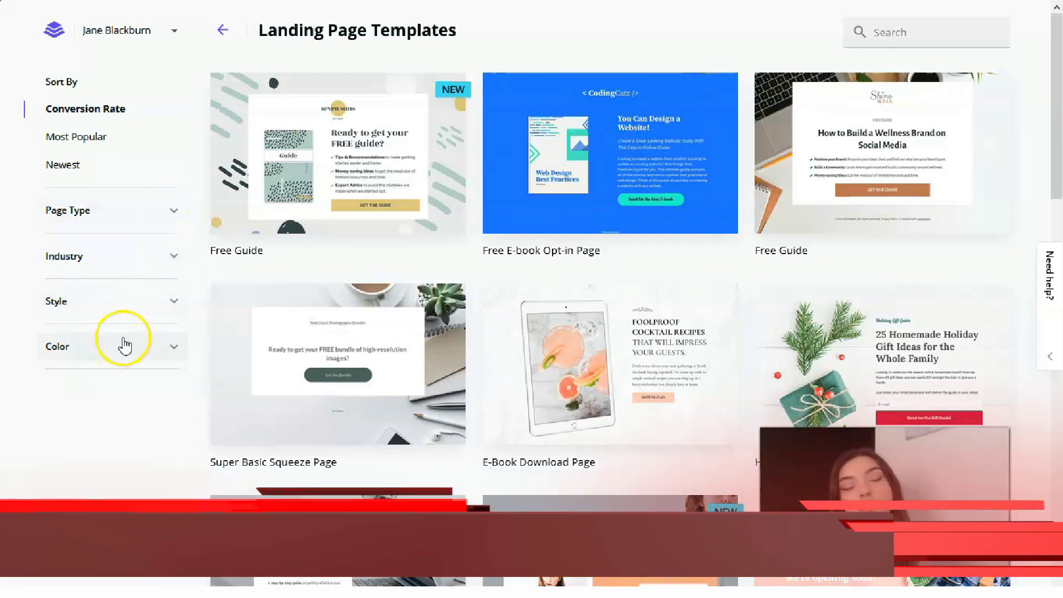
{"action": "left_click", "coordinate": [168, 212]}
{"action": "left_click", "coordinate": [176, 210]}
{"action": "left_click", "coordinate": [177, 253]}
{"action": "scroll", "coordinate": [151, 350], "scroll_direction": "down", "scroll_amount": 3}
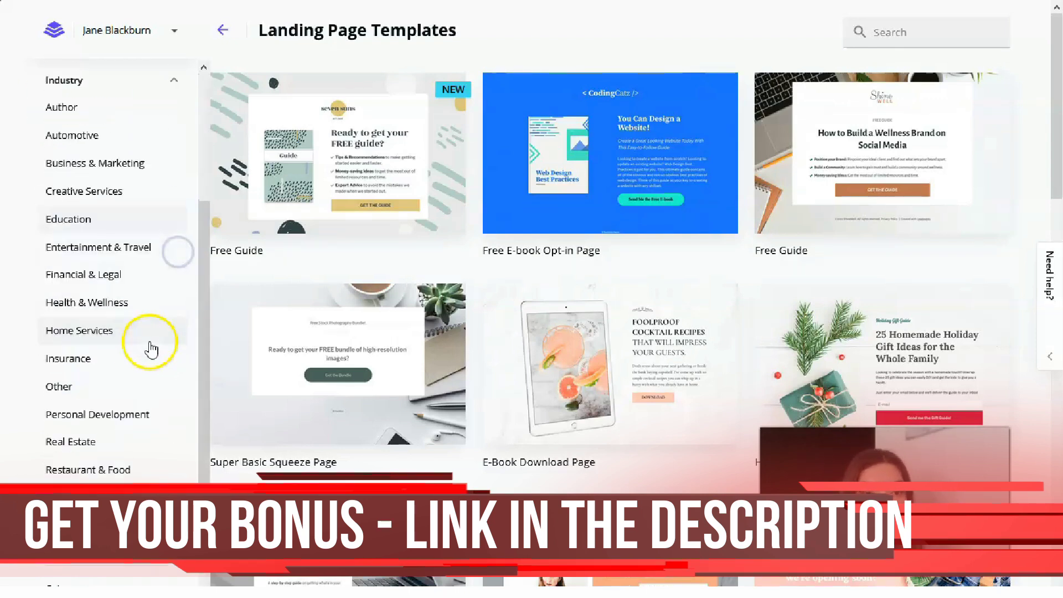
{"action": "scroll", "coordinate": [148, 337], "scroll_direction": "up", "scroll_amount": 4}
{"action": "left_click", "coordinate": [172, 256]}
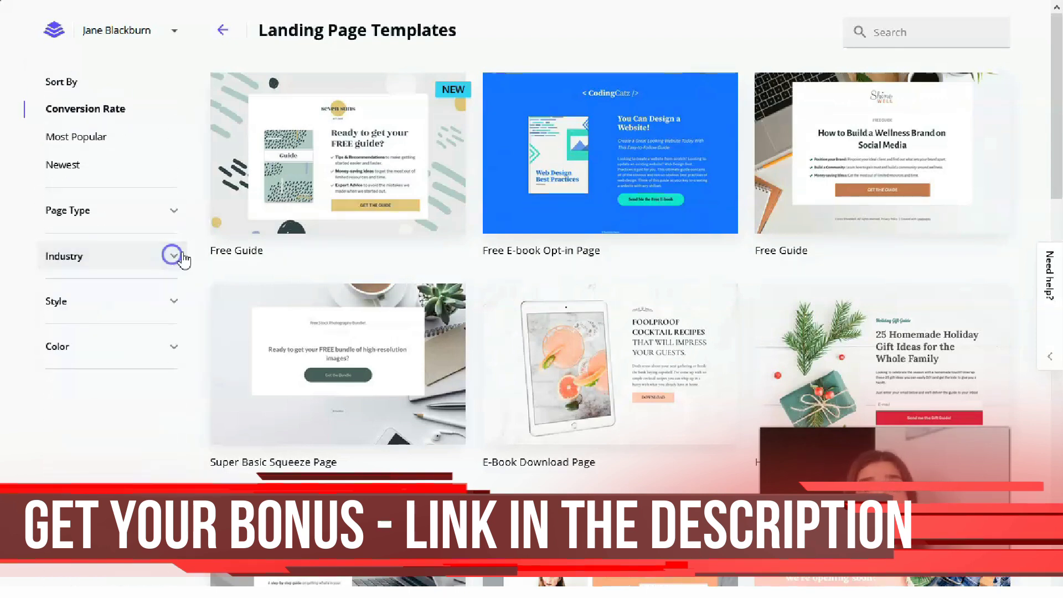
{"action": "scroll", "coordinate": [629, 260], "scroll_direction": "down", "scroll_amount": 6}
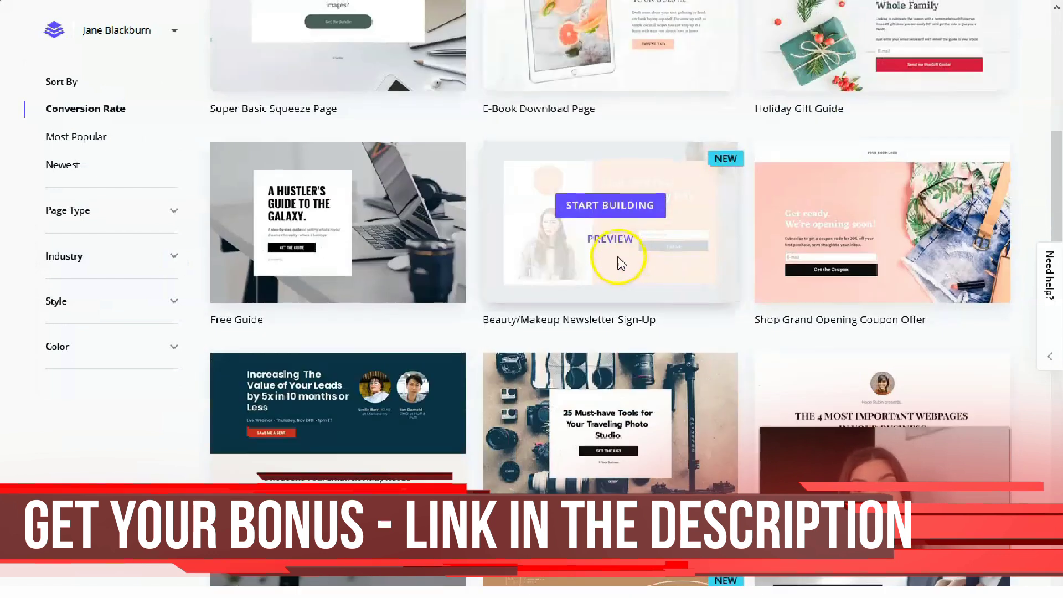
{"action": "scroll", "coordinate": [621, 264], "scroll_direction": "up", "scroll_amount": 6}
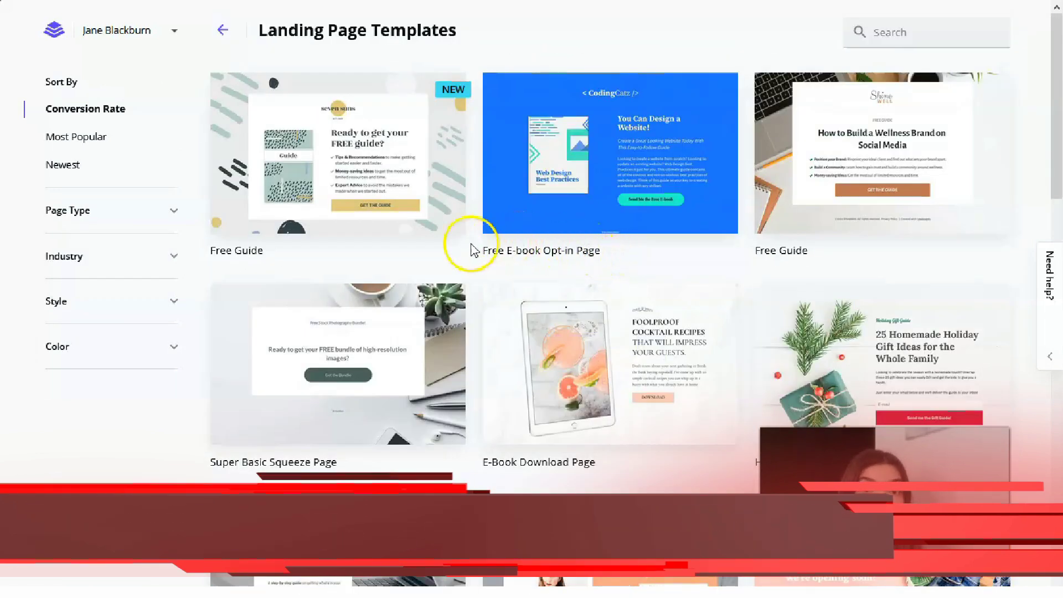
- Preview the Free Guide template with the Seven Suns Studio design and examine its whole desktop layout
{"action": "mouse_move", "coordinate": [358, 230]}
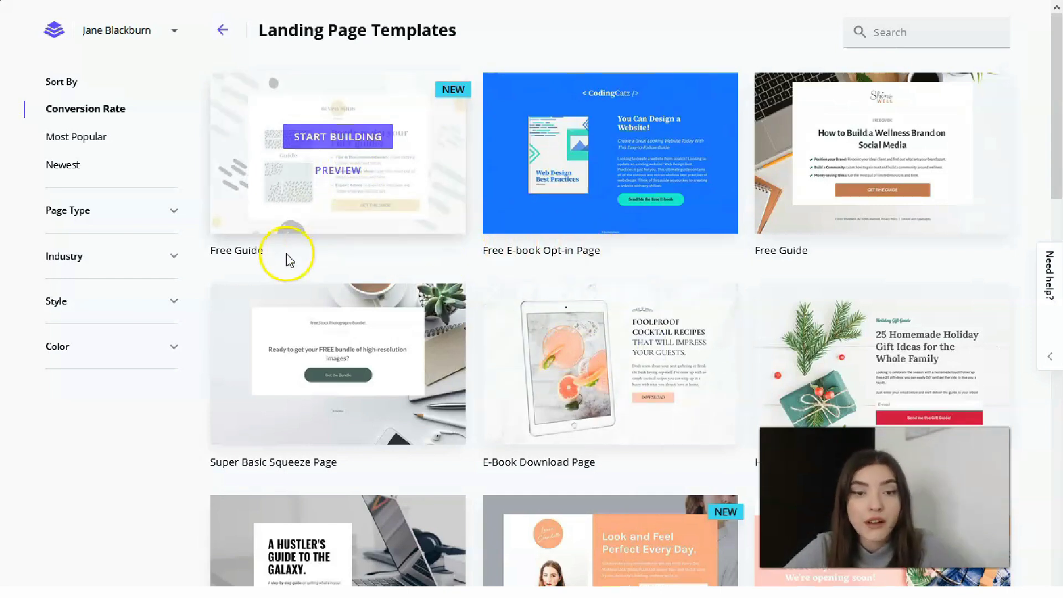
{"action": "left_click", "coordinate": [354, 172]}
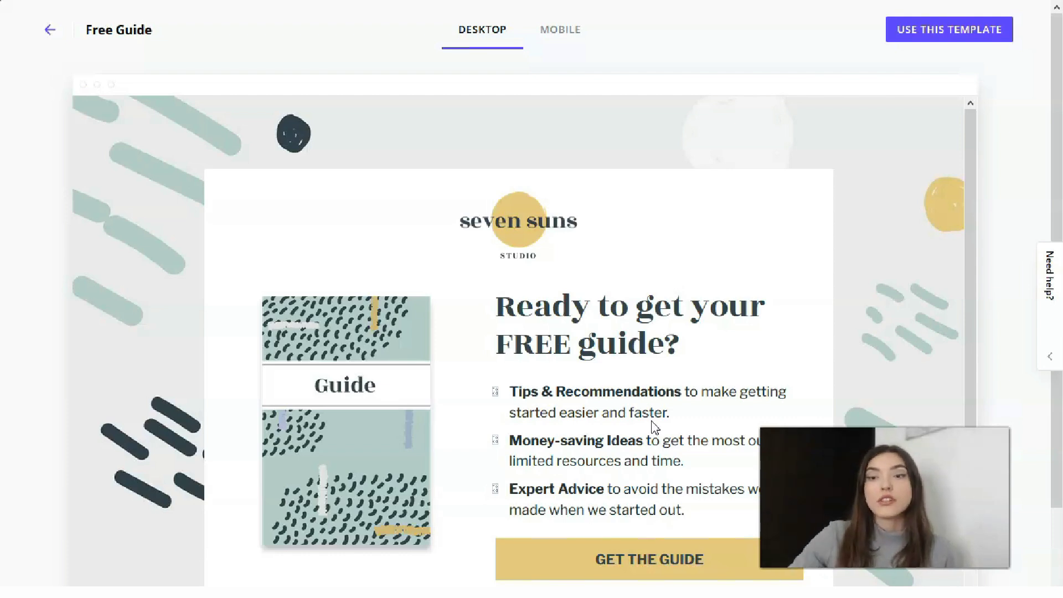
{"action": "scroll", "coordinate": [686, 228], "scroll_direction": "down", "scroll_amount": 2}
{"action": "scroll", "coordinate": [678, 231], "scroll_direction": "up", "scroll_amount": 2}
{"action": "scroll", "coordinate": [698, 288], "scroll_direction": "down", "scroll_amount": 2}
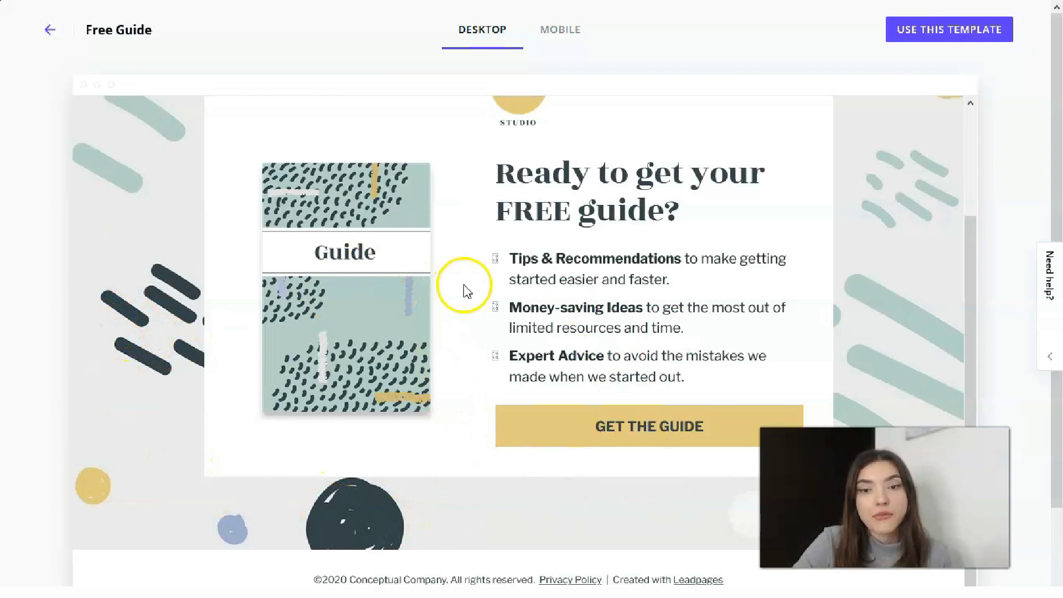
{"action": "scroll", "coordinate": [498, 289], "scroll_direction": "up", "scroll_amount": 3}
{"action": "scroll", "coordinate": [559, 333], "scroll_direction": "down", "scroll_amount": 3}
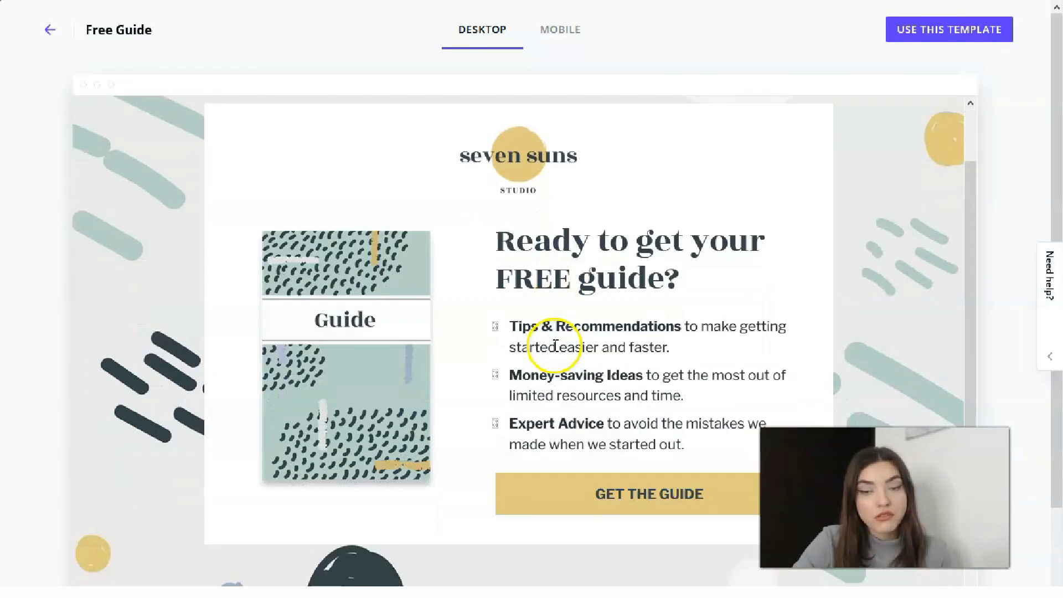
{"action": "scroll", "coordinate": [355, 267], "scroll_direction": "up", "scroll_amount": 3}
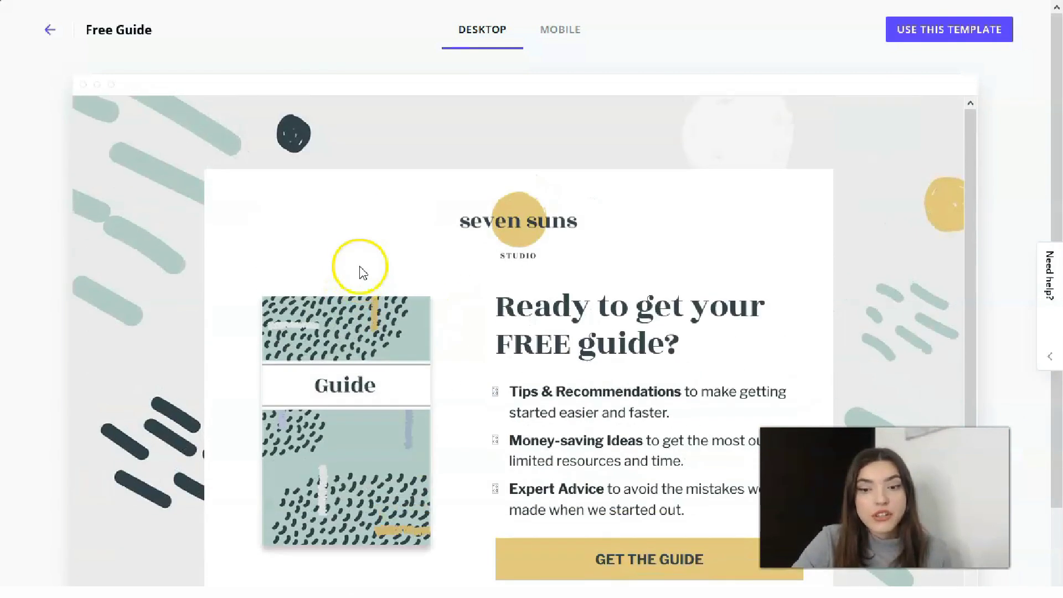
{"action": "scroll", "coordinate": [637, 393], "scroll_direction": "down", "scroll_amount": 3}
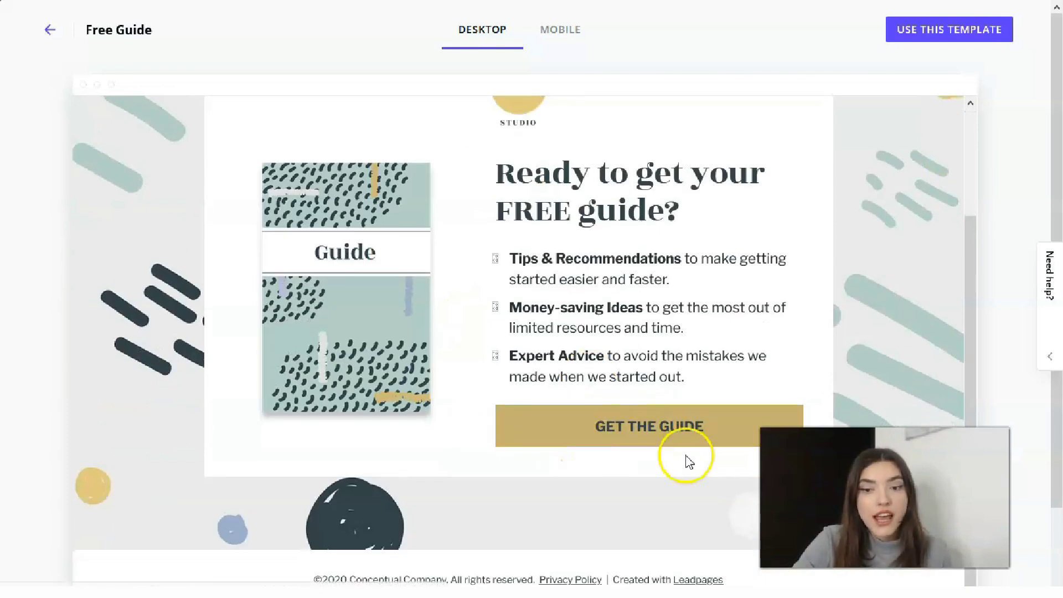
{"action": "scroll", "coordinate": [664, 441], "scroll_direction": "up", "scroll_amount": 3}
{"action": "scroll", "coordinate": [663, 442], "scroll_direction": "down", "scroll_amount": 5}
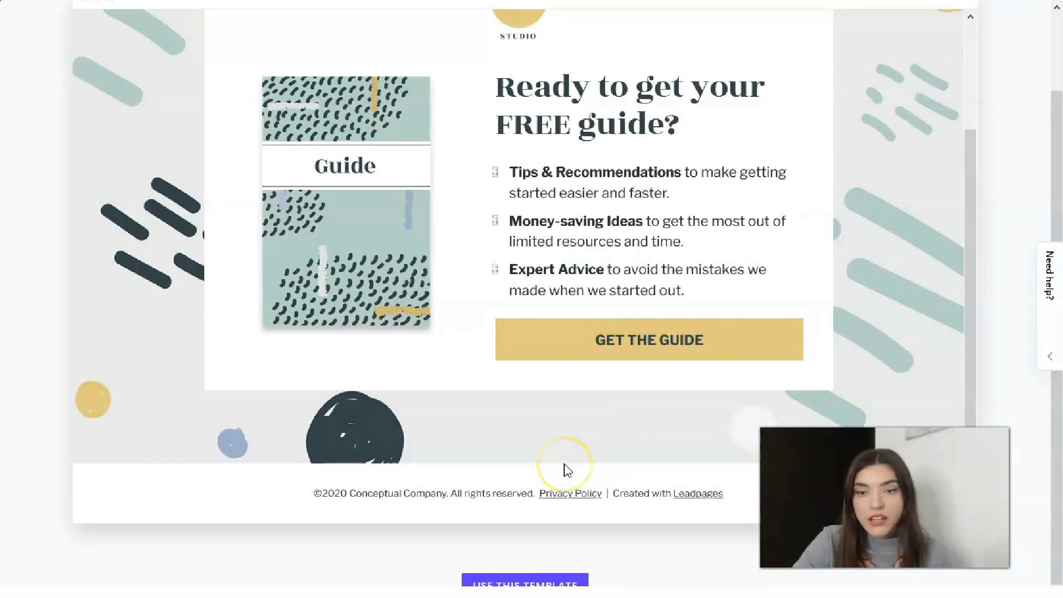
{"action": "scroll", "coordinate": [380, 340], "scroll_direction": "up", "scroll_amount": 5}
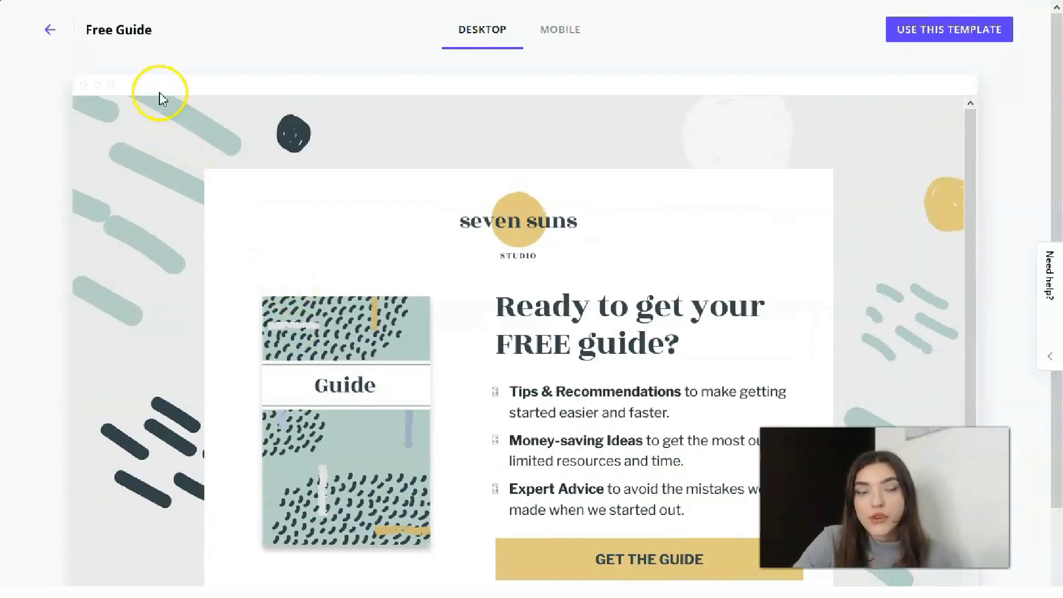
{"action": "scroll", "coordinate": [183, 194], "scroll_direction": "down", "scroll_amount": 3}
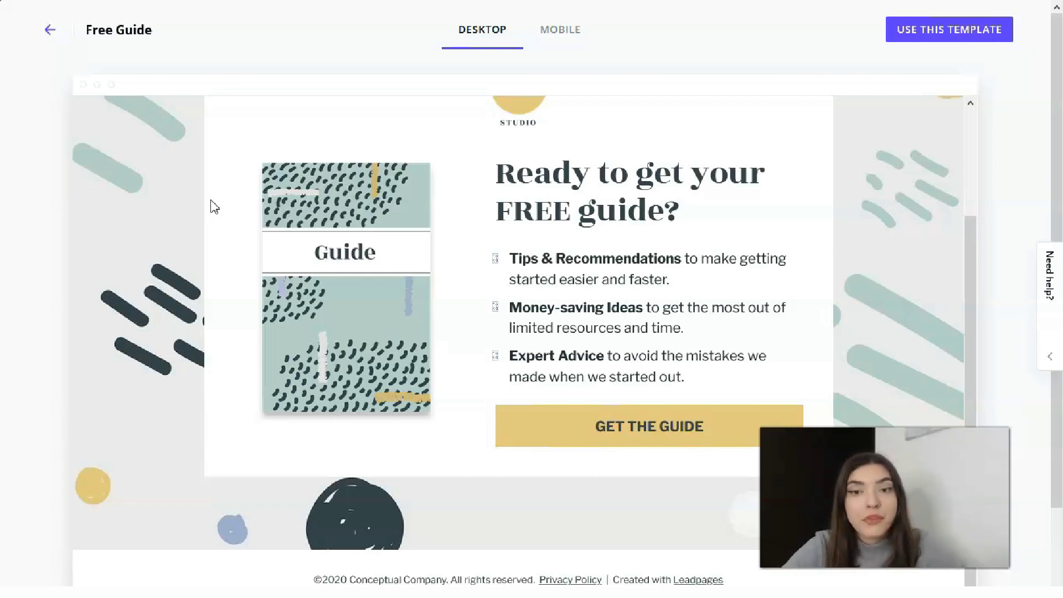
- Switch the Free Guide preview to the mobile version and look through its layout
{"action": "left_click", "coordinate": [548, 32]}
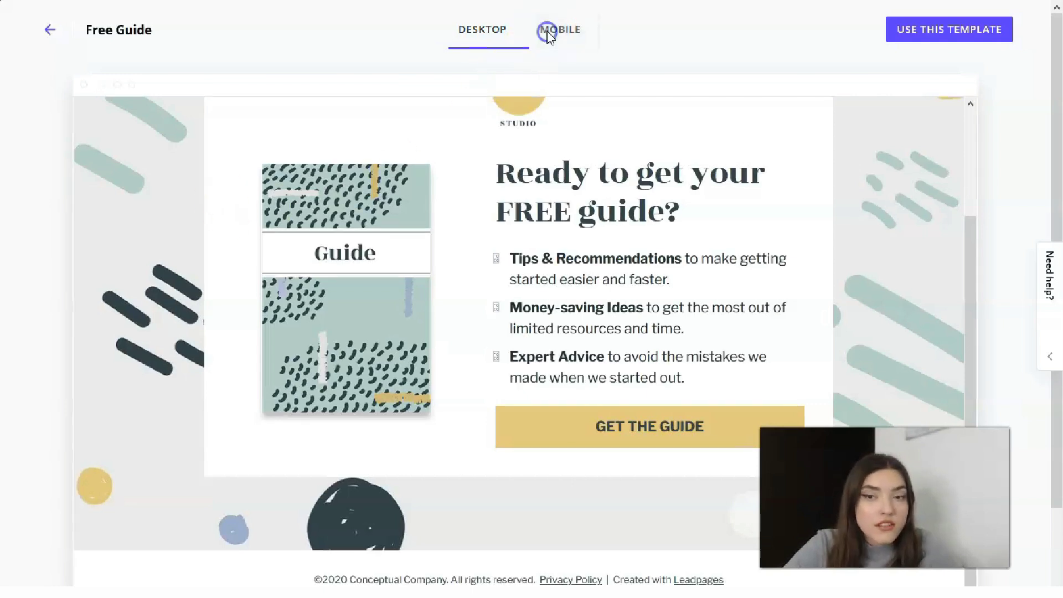
{"action": "left_click_drag", "start_coordinate": [646, 218], "coordinate": [628, 125]}
{"action": "scroll", "coordinate": [625, 161], "scroll_direction": "down", "scroll_amount": 1}
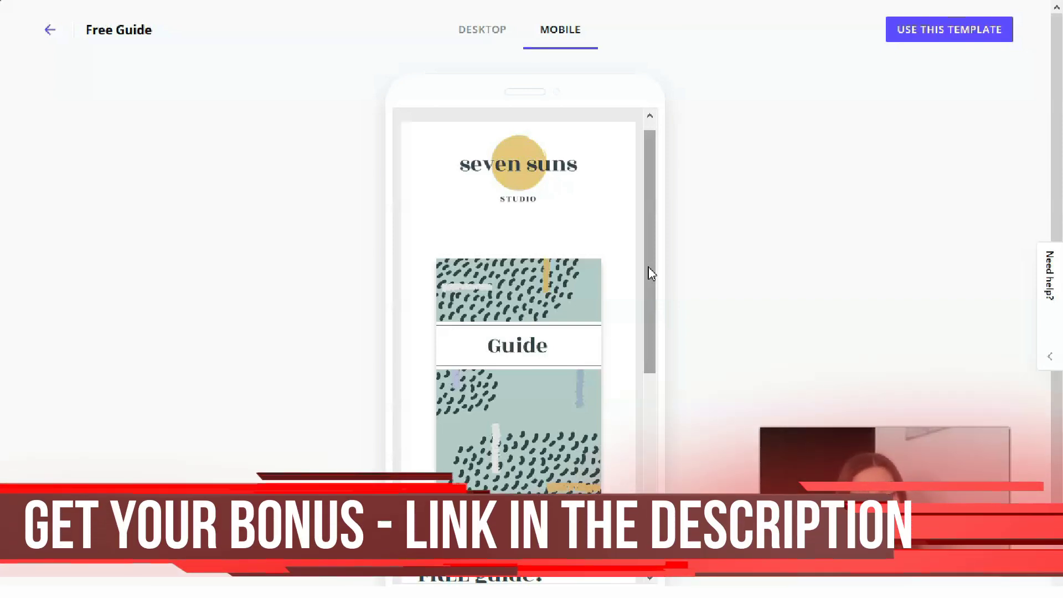
- Return to the template gallery and open the preview of the Smart Course Sales Page template
{"action": "left_click", "coordinate": [49, 30]}
{"action": "scroll", "coordinate": [715, 359], "scroll_direction": "down", "scroll_amount": 15}
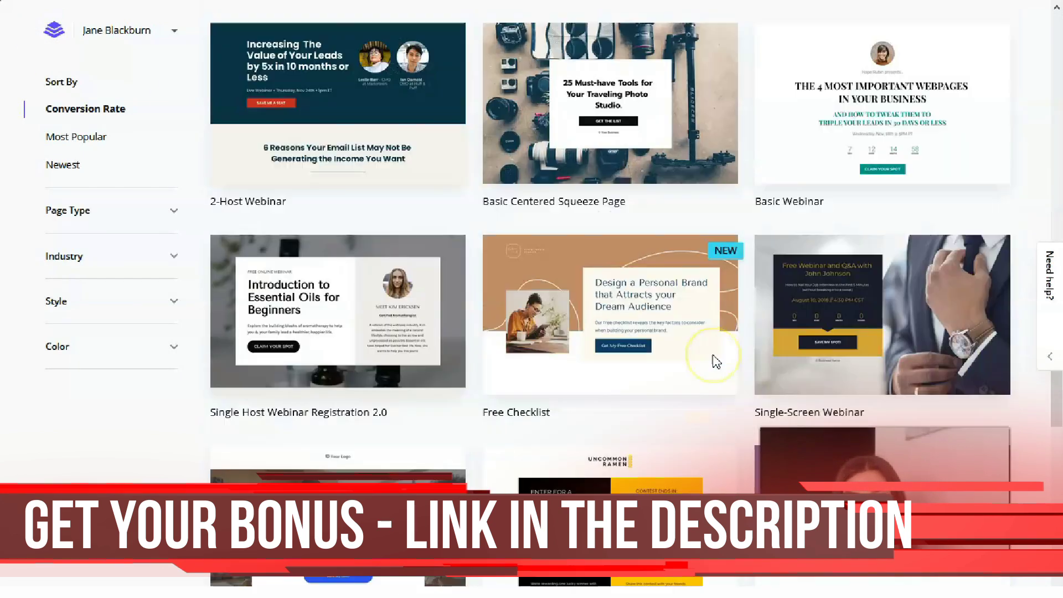
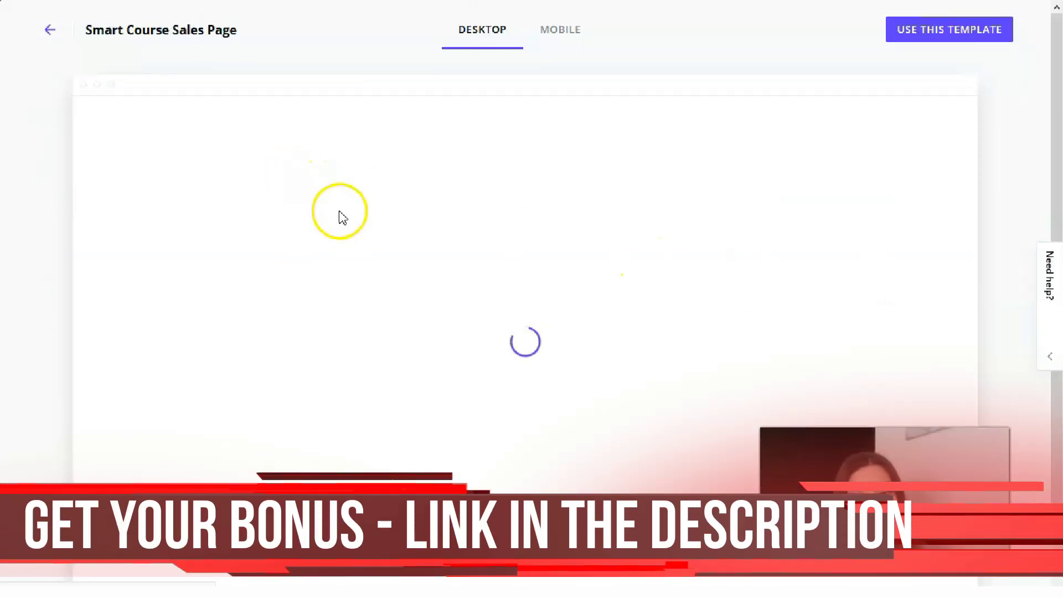
- Examine the full Smart Course Sales Page template in the desktop preview and in the mobile preview
{"action": "scroll", "coordinate": [471, 244], "scroll_direction": "down", "scroll_amount": 8}
{"action": "scroll", "coordinate": [474, 243], "scroll_direction": "up", "scroll_amount": 8}
{"action": "scroll", "coordinate": [474, 234], "scroll_direction": "down", "scroll_amount": 1}
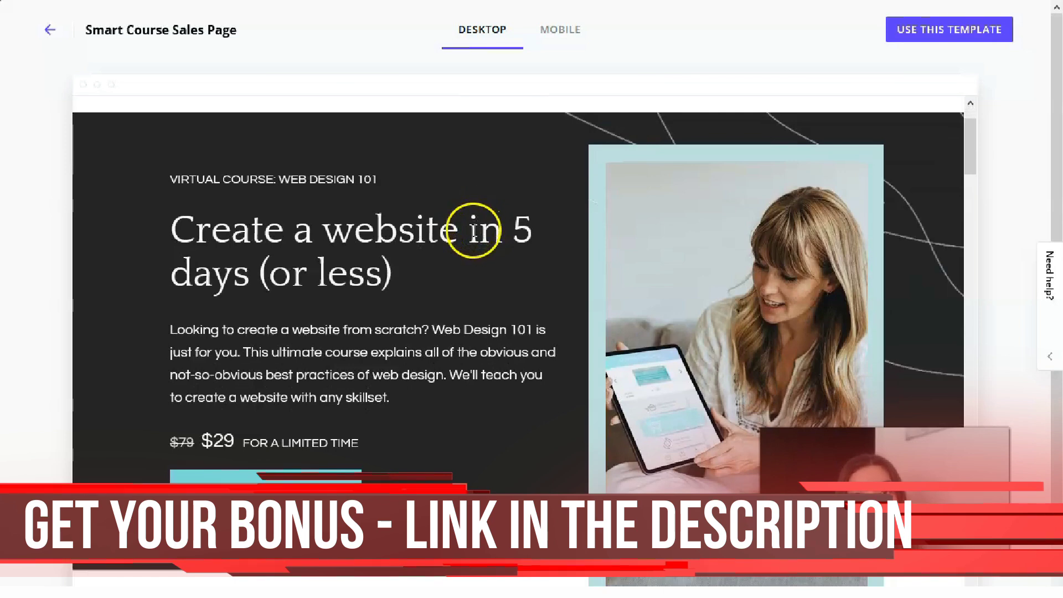
{"action": "scroll", "coordinate": [485, 237], "scroll_direction": "down", "scroll_amount": 5}
{"action": "scroll", "coordinate": [494, 241], "scroll_direction": "up", "scroll_amount": 1}
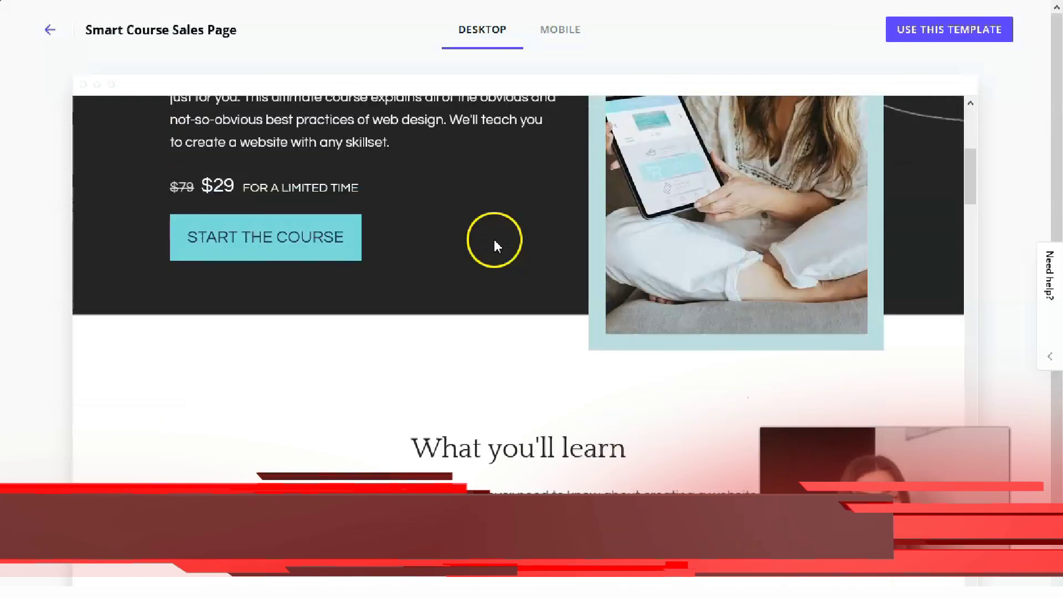
{"action": "scroll", "coordinate": [496, 244], "scroll_direction": "down", "scroll_amount": 6}
{"action": "scroll", "coordinate": [505, 252], "scroll_direction": "down", "scroll_amount": 7}
{"action": "scroll", "coordinate": [501, 251], "scroll_direction": "up", "scroll_amount": 3}
{"action": "scroll", "coordinate": [613, 357], "scroll_direction": "down", "scroll_amount": 10}
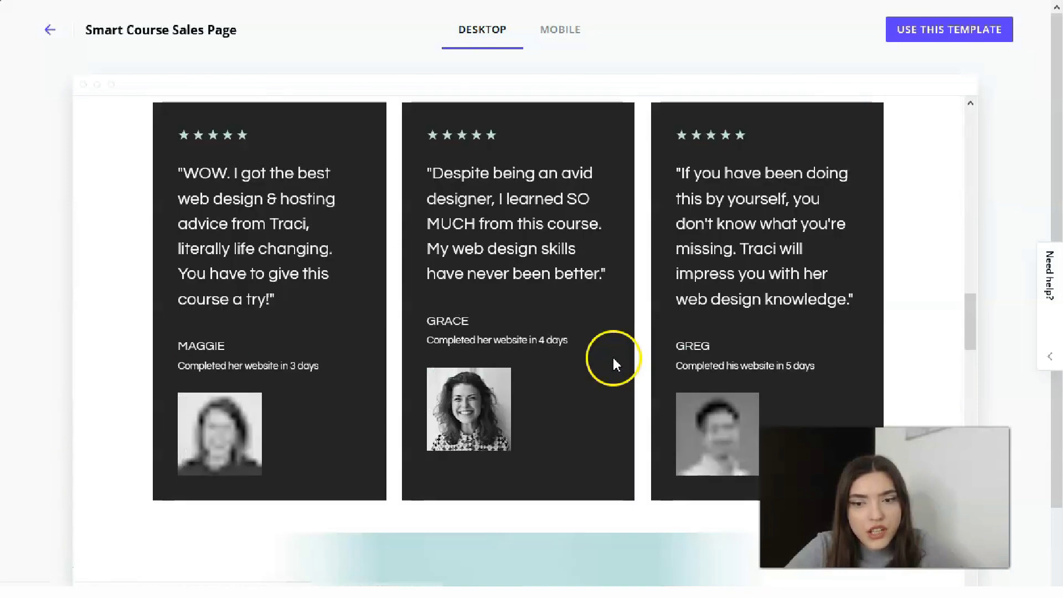
{"action": "scroll", "coordinate": [618, 359], "scroll_direction": "down", "scroll_amount": 15}
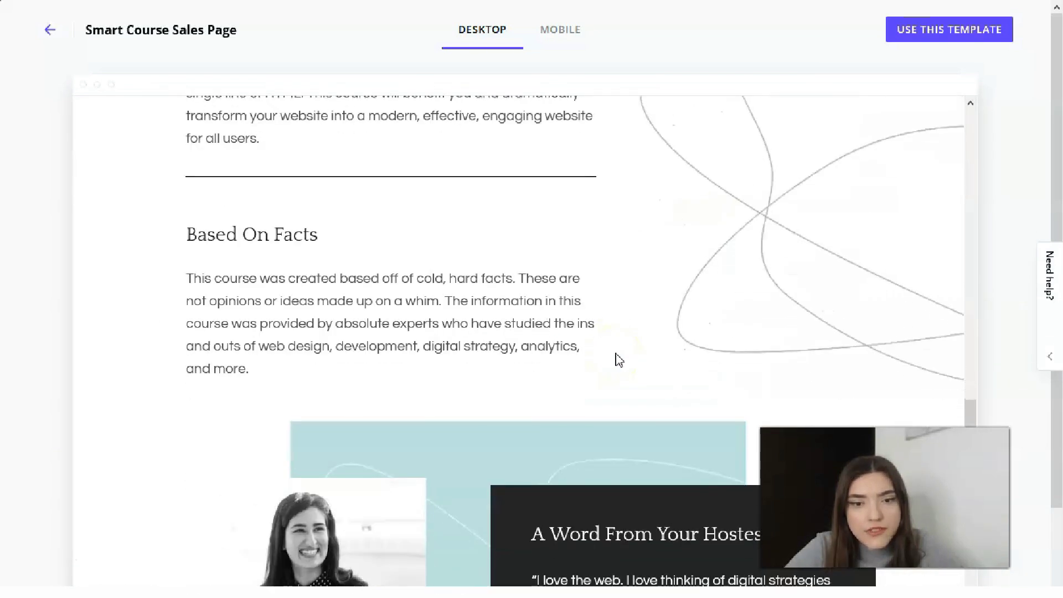
{"action": "scroll", "coordinate": [619, 350], "scroll_direction": "down", "scroll_amount": 8}
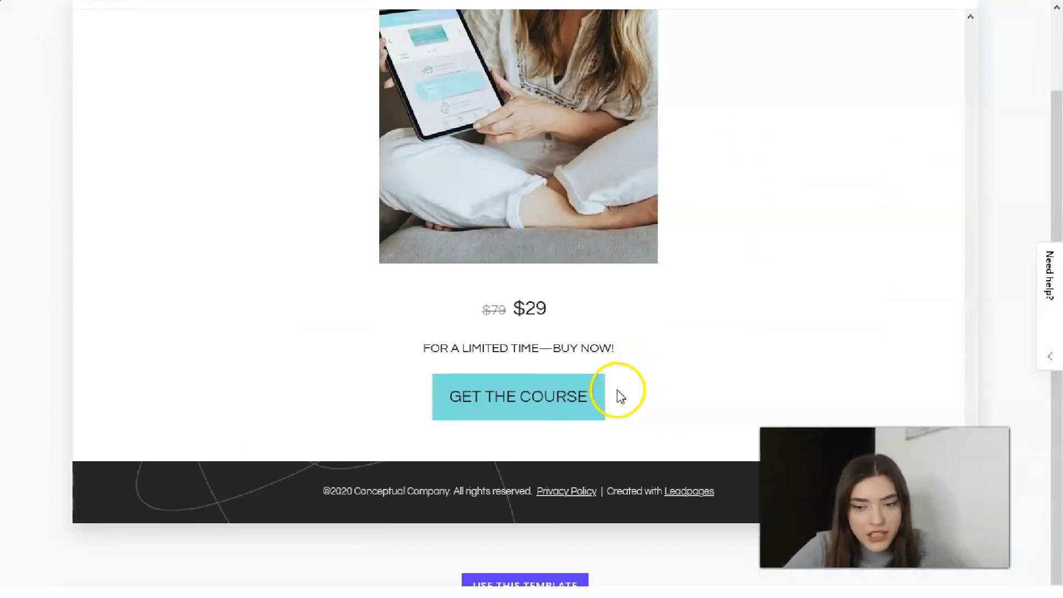
{"action": "scroll", "coordinate": [622, 388], "scroll_direction": "up", "scroll_amount": 20}
{"action": "scroll", "coordinate": [636, 384], "scroll_direction": "up", "scroll_amount": 20}
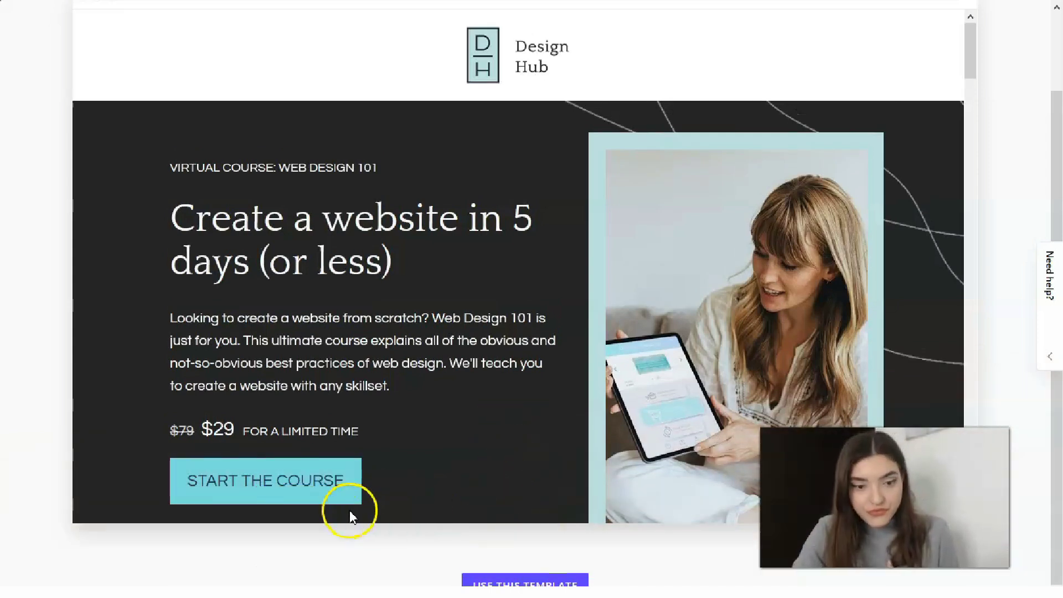
{"action": "scroll", "coordinate": [348, 512], "scroll_direction": "up", "scroll_amount": 2}
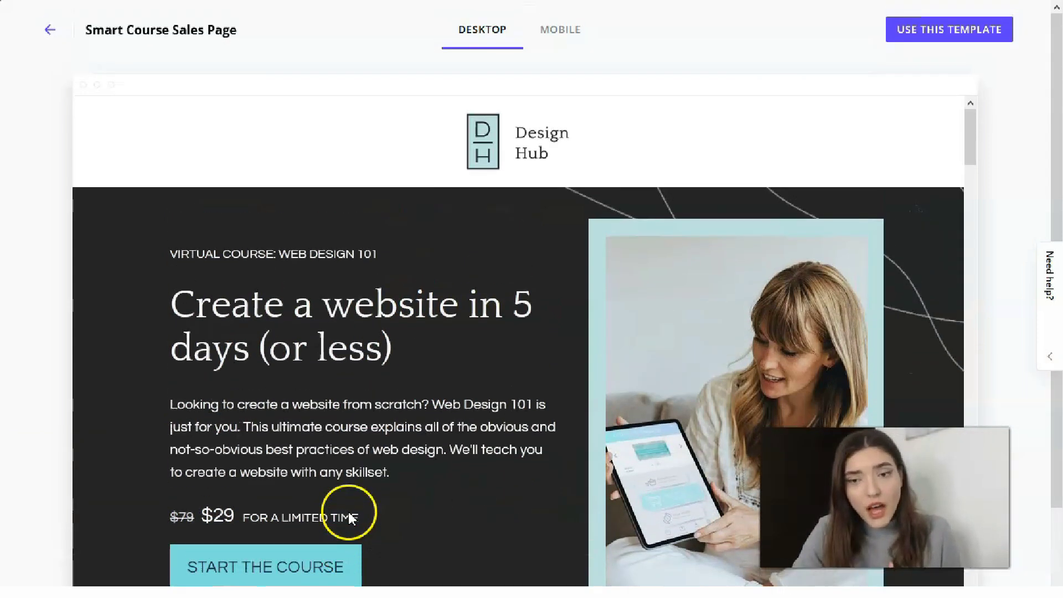
{"action": "left_click", "coordinate": [570, 31]}
{"action": "mouse_move", "coordinate": [652, 141]}
{"action": "left_mouse_down"}
{"action": "mouse_move", "coordinate": [662, 516]}
{"action": "mouse_move", "coordinate": [675, 350]}
{"action": "mouse_move", "coordinate": [657, 143]}
{"action": "left_mouse_up"}
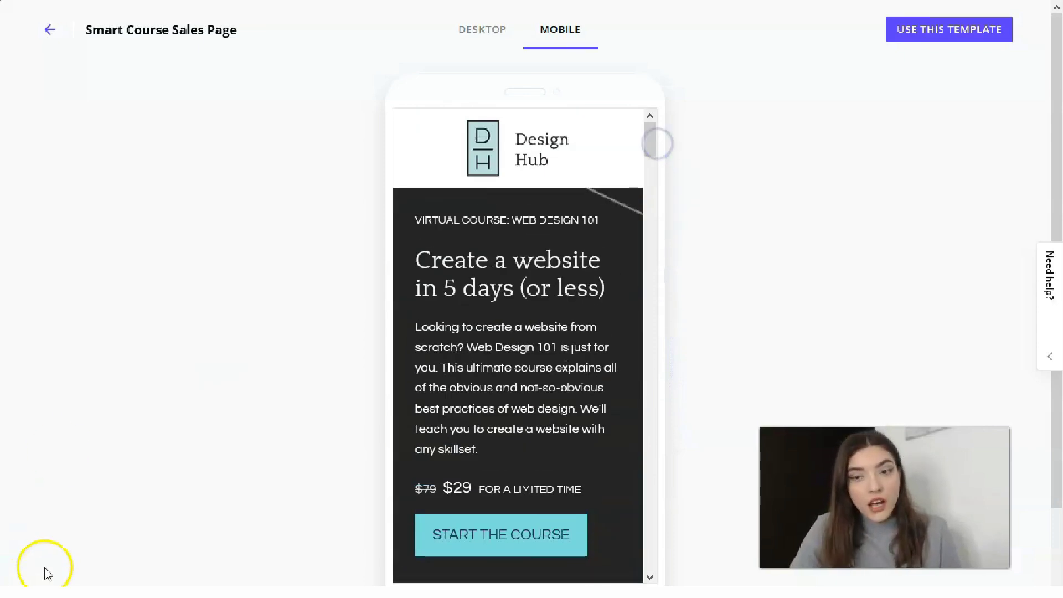
- Use the Smart Course Sales Page template for a new page named "Foreign Languages Courses" and continue to the editor
{"action": "left_click", "coordinate": [941, 41]}
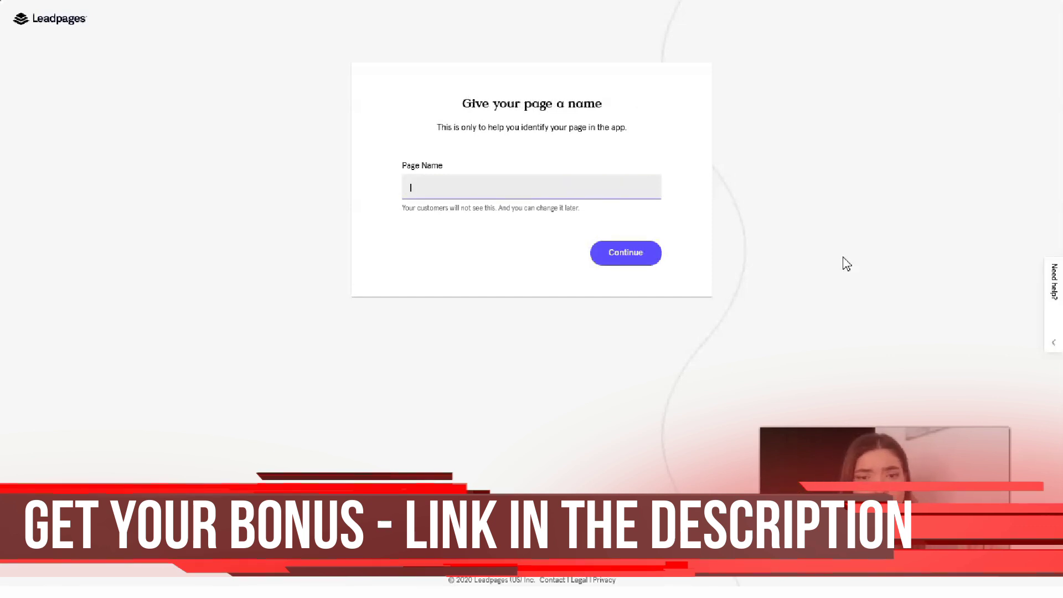
{"action": "left_click", "coordinate": [858, 277]}
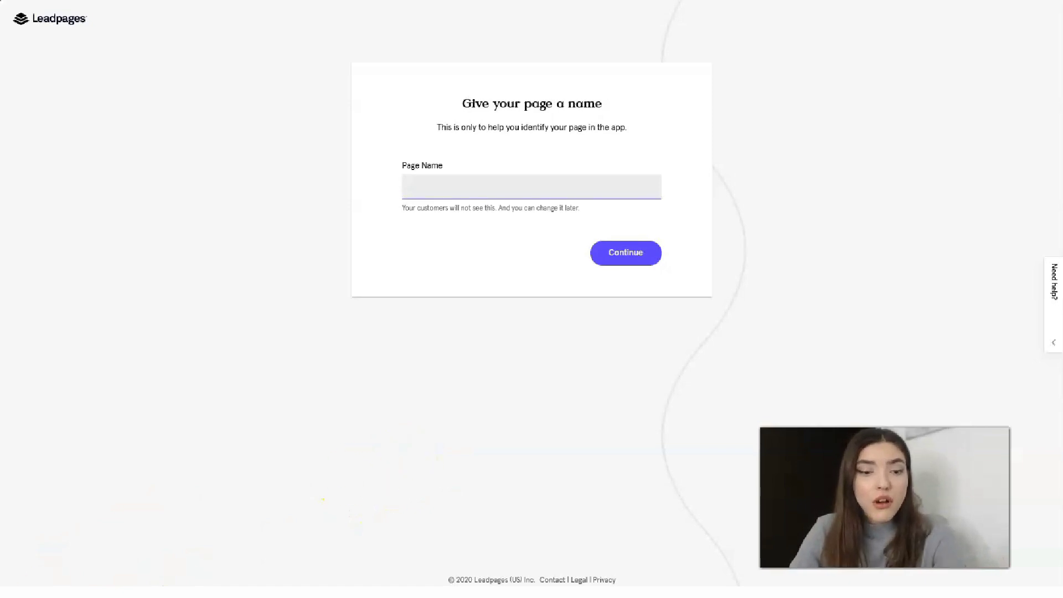
{"action": "left_click", "coordinate": [449, 187]}
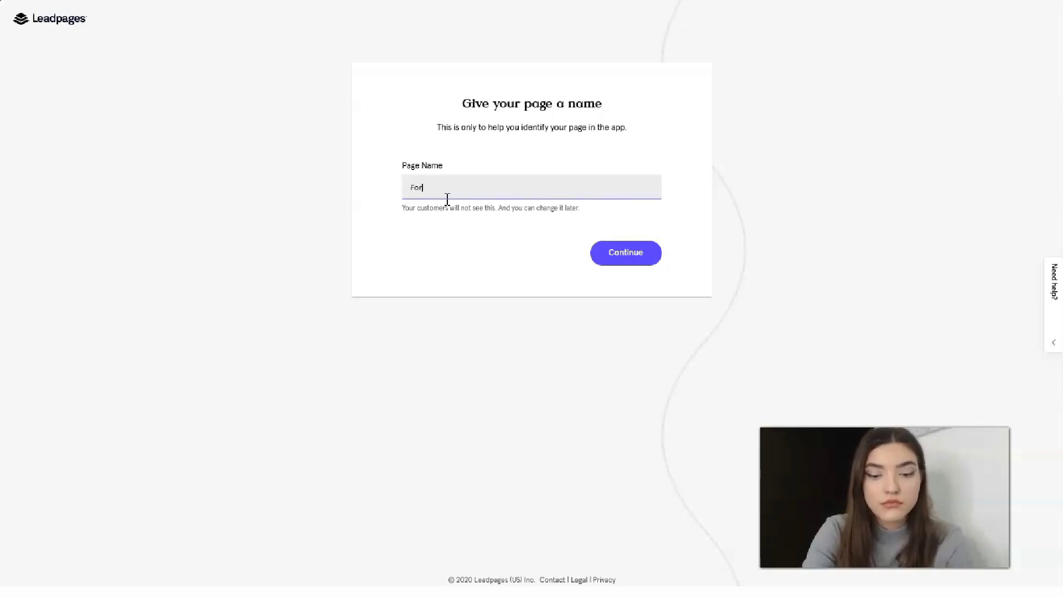
{"action": "type", "text": "gn"}
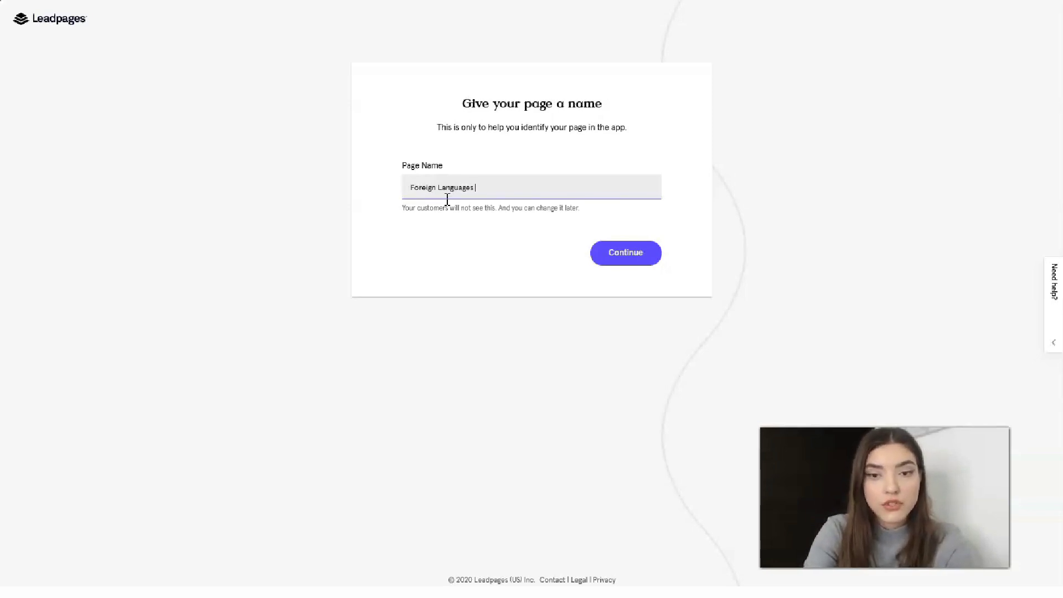
{"action": "type", "text": "Languages Courses"}
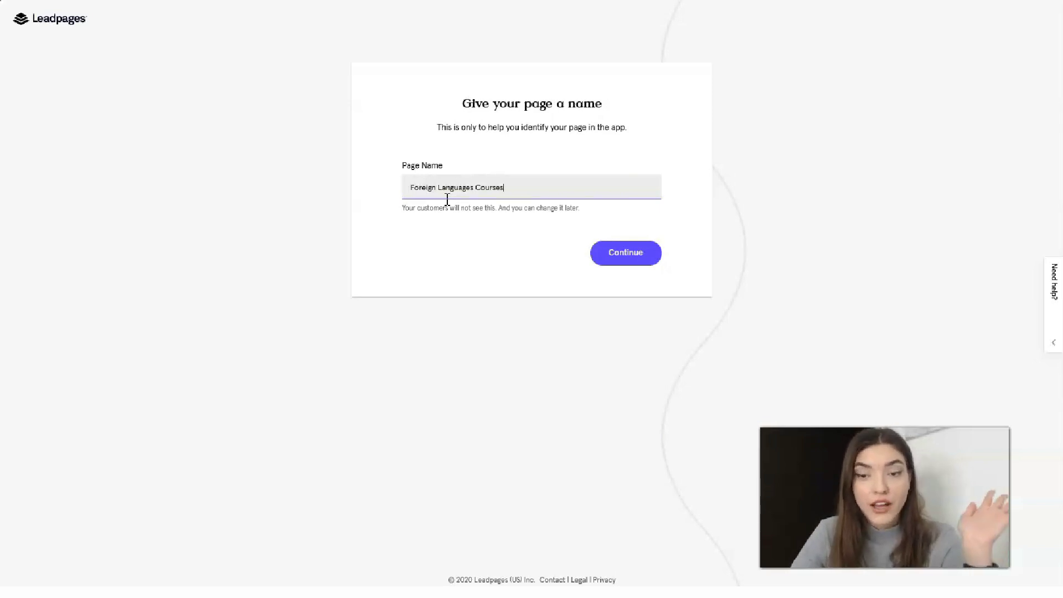
{"action": "left_click", "coordinate": [618, 252]}
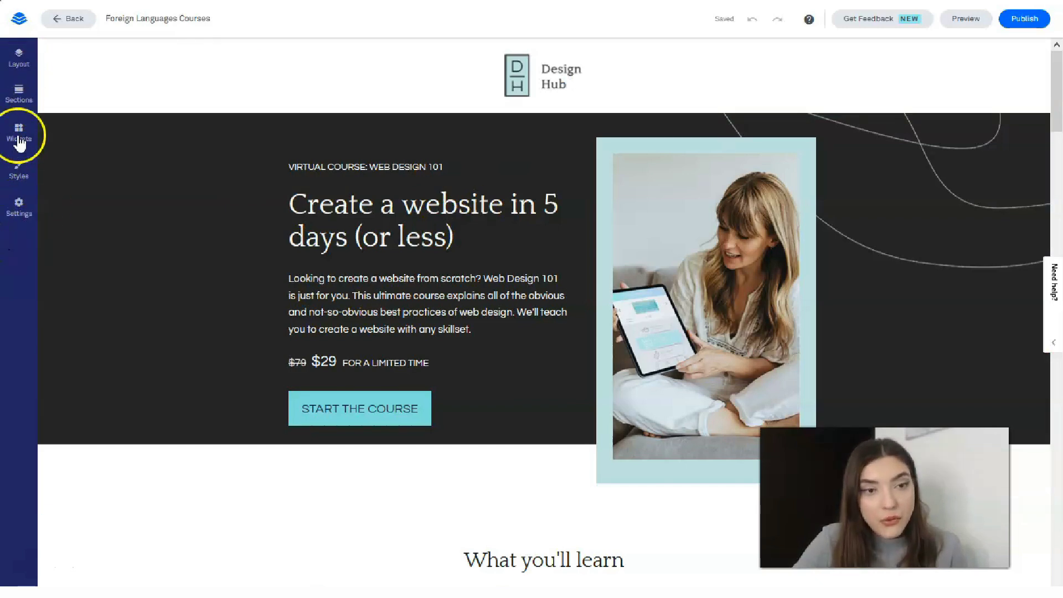
- Open the page layout to view the list of the page's sections
{"action": "left_click", "coordinate": [24, 71]}
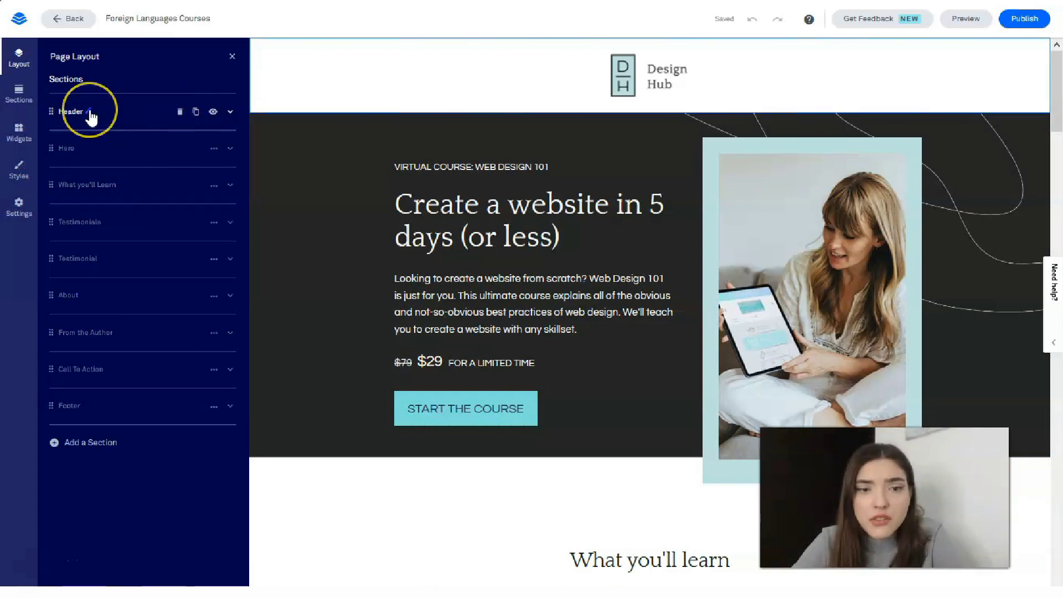
- Expand the Header section in the page layout and open its section style settings
{"action": "left_click", "coordinate": [113, 115]}
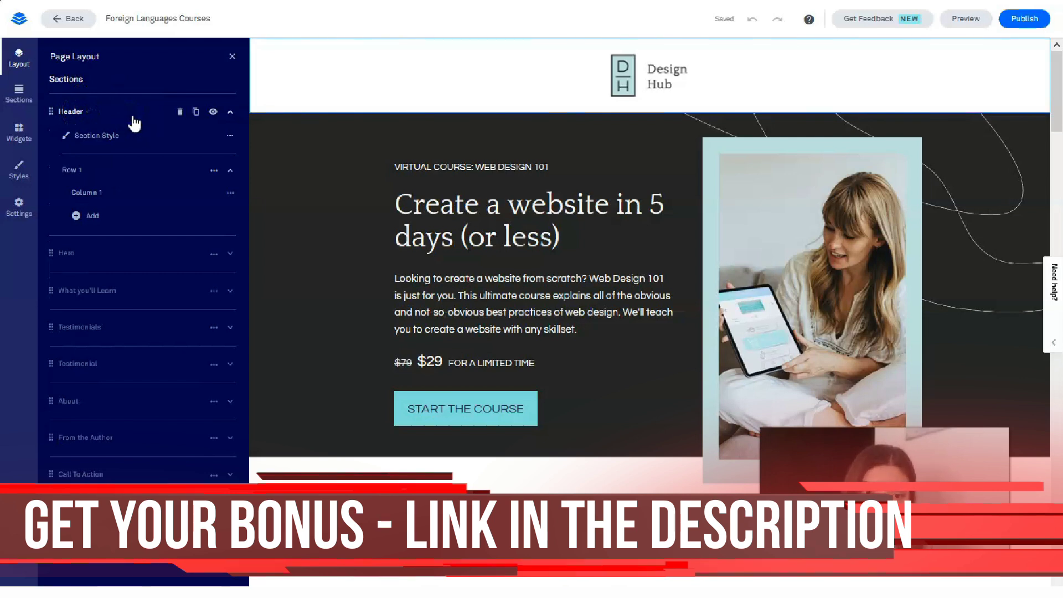
{"action": "left_click", "coordinate": [140, 136]}
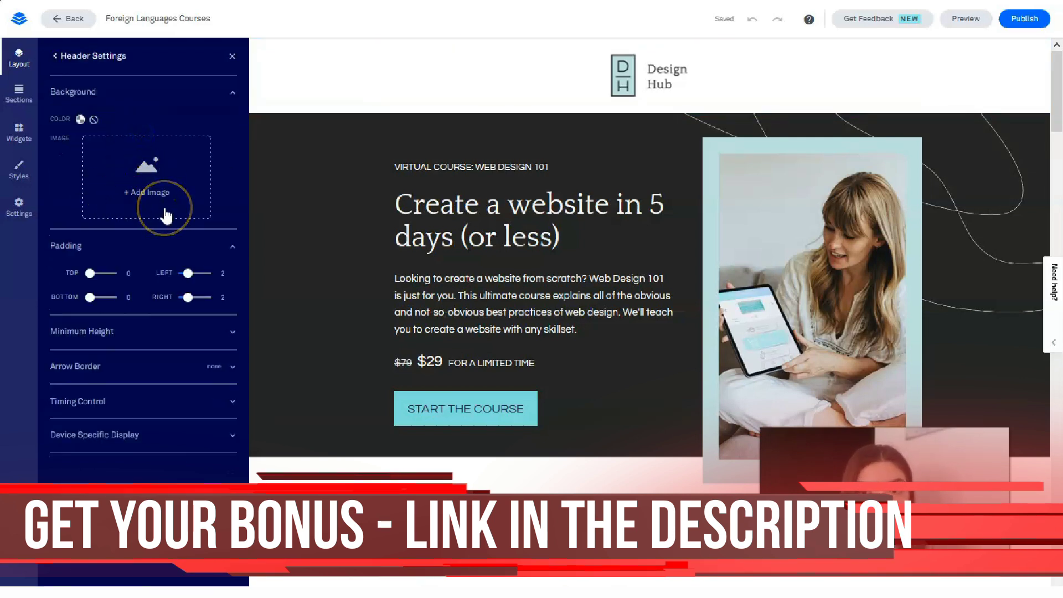
{"action": "left_click", "coordinate": [869, 285]}
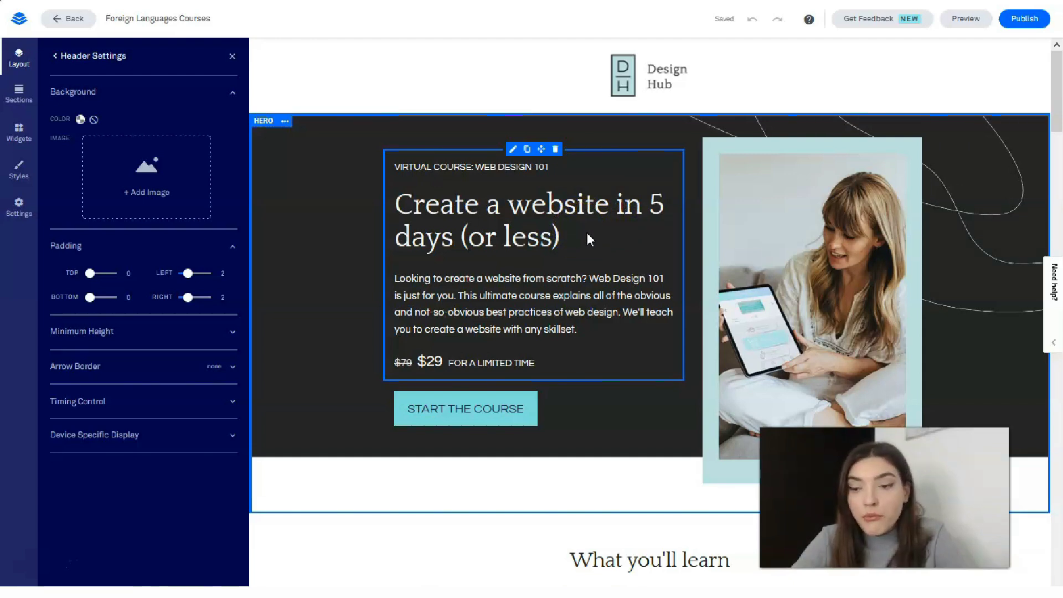
- Delete the photo of the woman with the tablet from the Hero section
{"action": "left_click", "coordinate": [640, 233]}
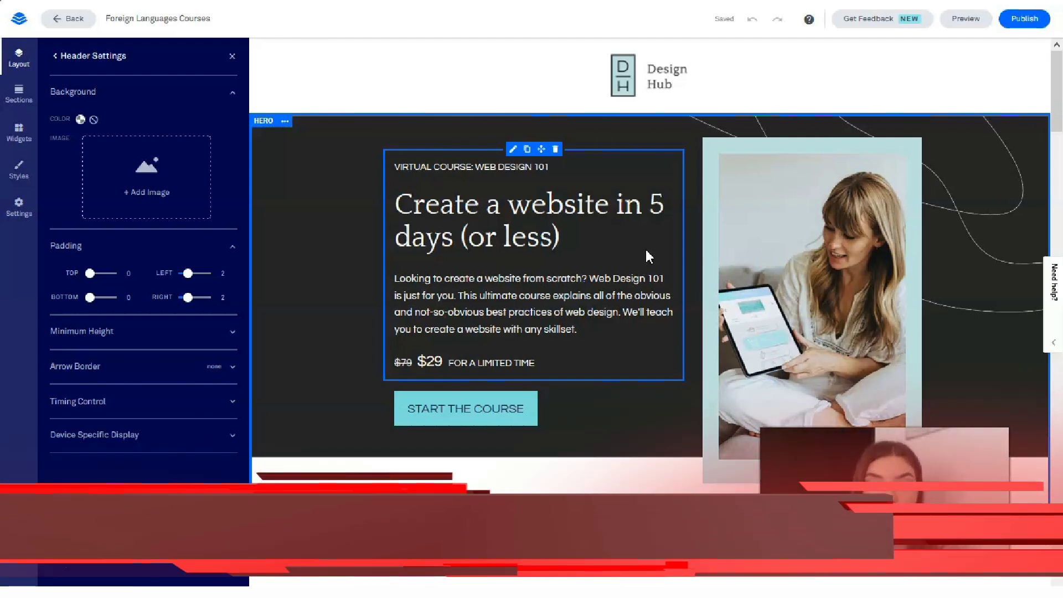
{"action": "left_click", "coordinate": [836, 218]}
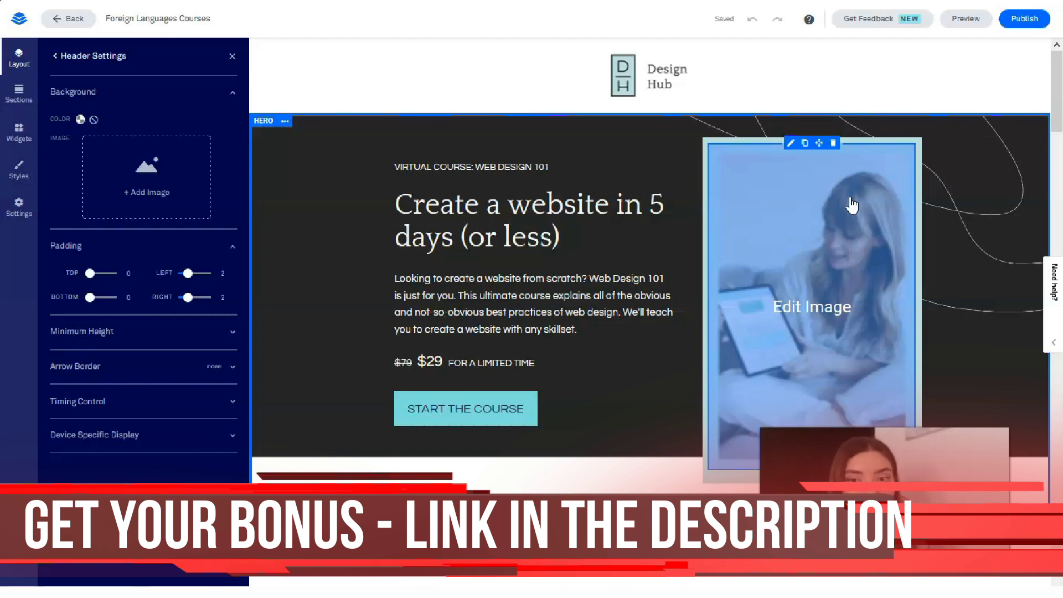
{"action": "left_click", "coordinate": [834, 143]}
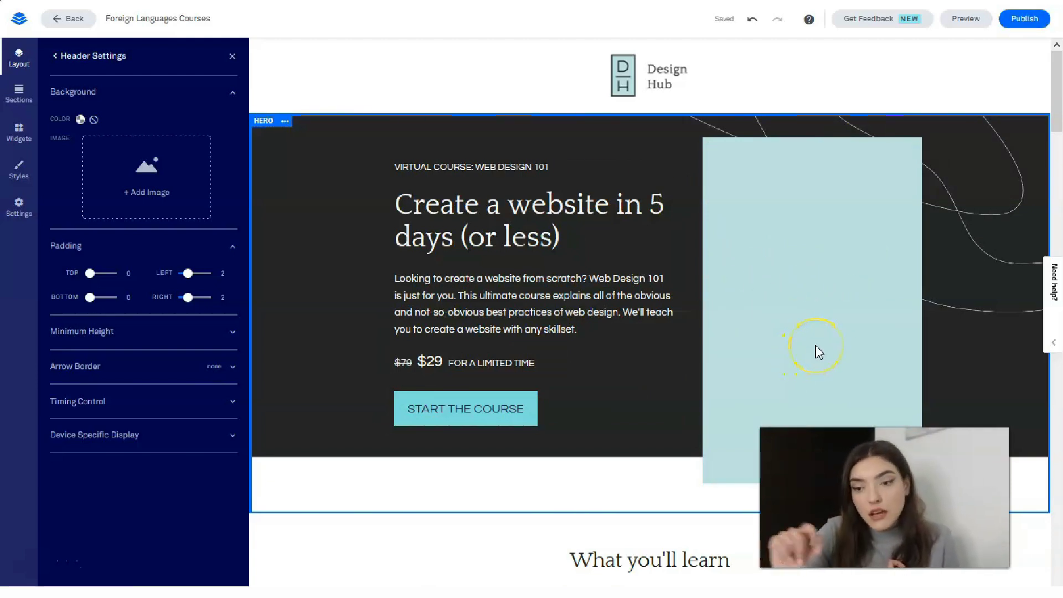
{"action": "left_click", "coordinate": [845, 165]}
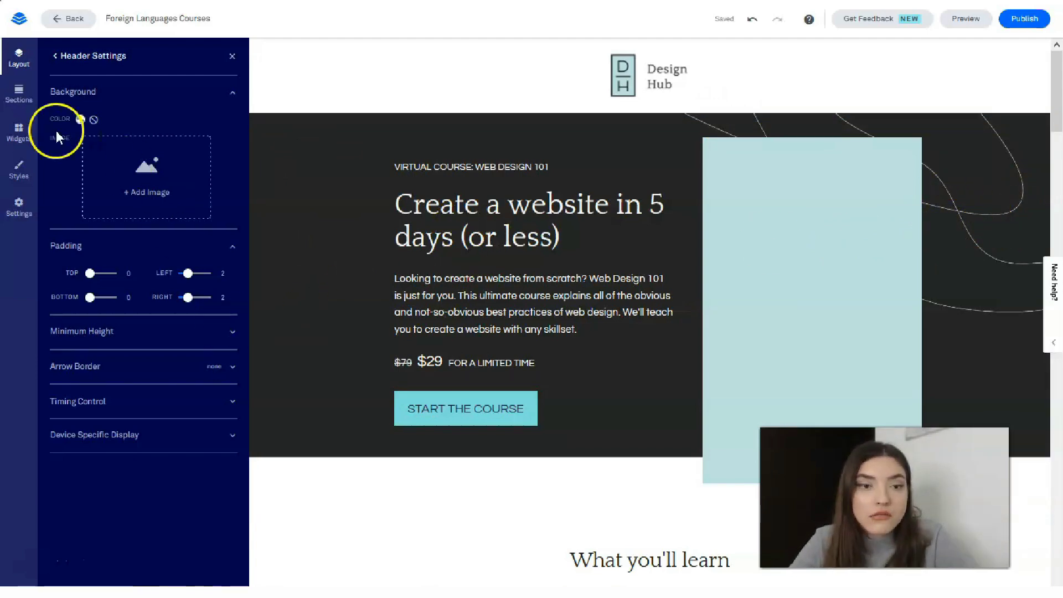
- Try the light teal recent color as the header section's background
{"action": "left_click", "coordinate": [81, 119]}
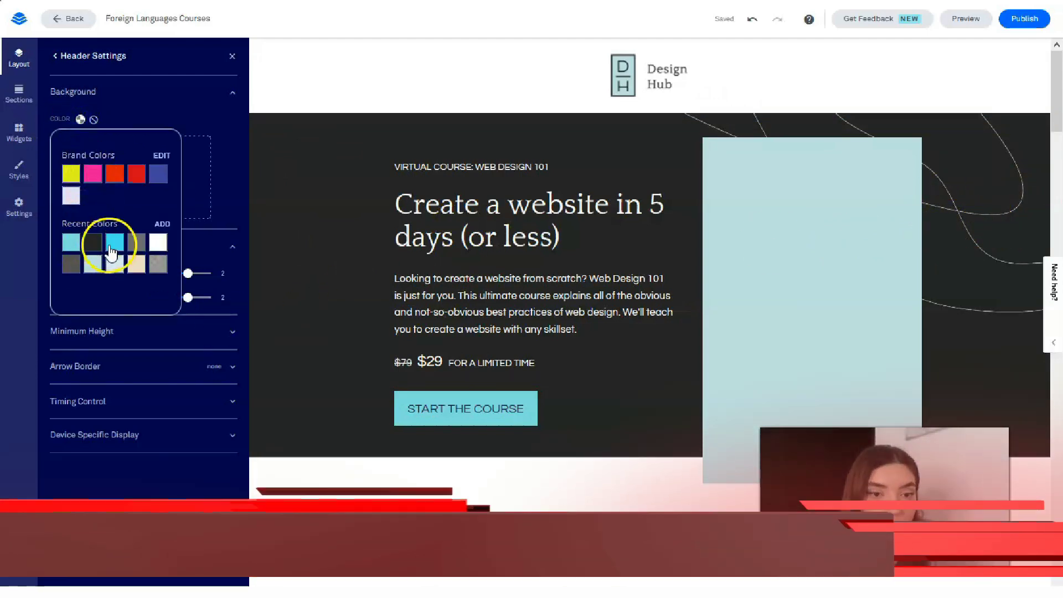
{"action": "left_click", "coordinate": [101, 269]}
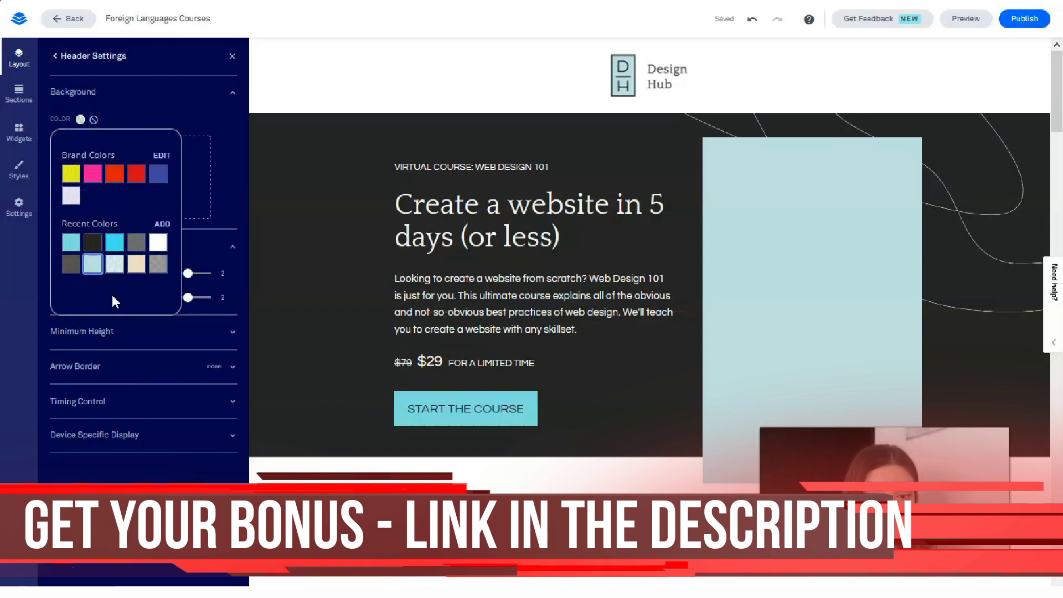
{"action": "left_click", "coordinate": [550, 227]}
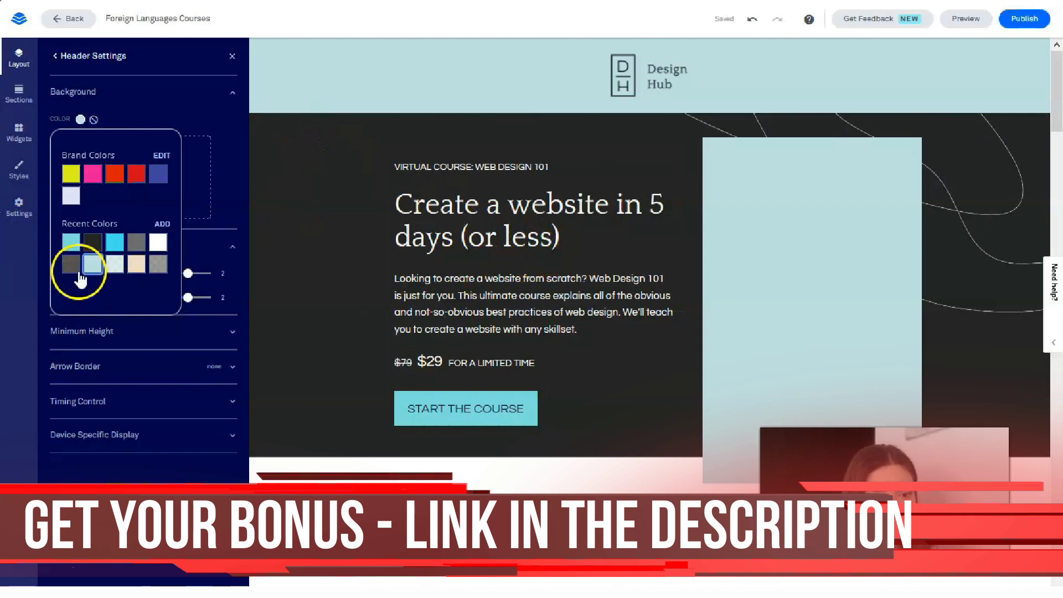
{"action": "left_click", "coordinate": [115, 264]}
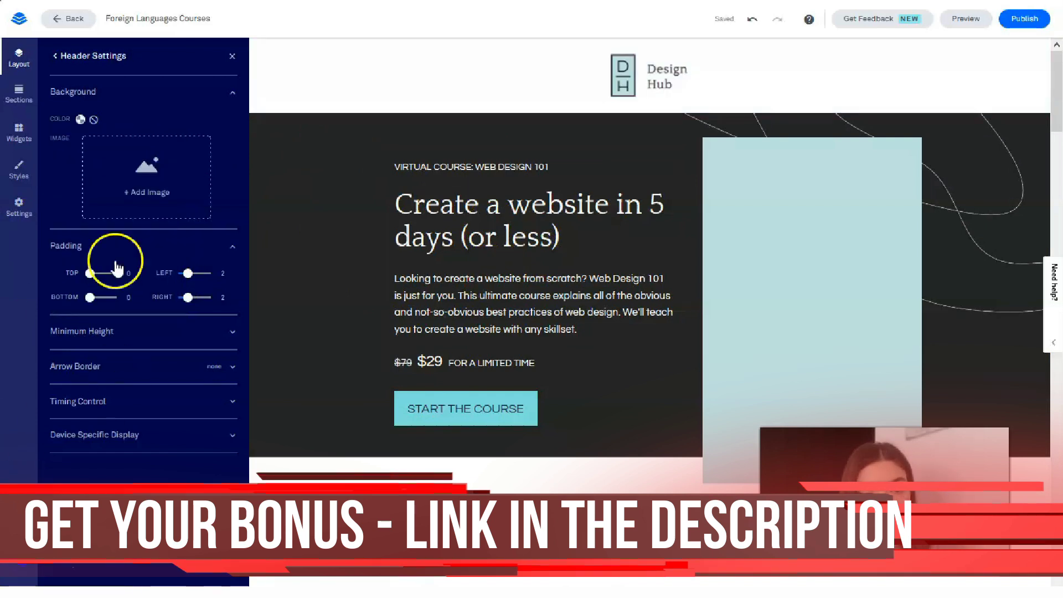
- Try the pink watercolor picture from My Images as the header section's background image
{"action": "left_click", "coordinate": [128, 189]}
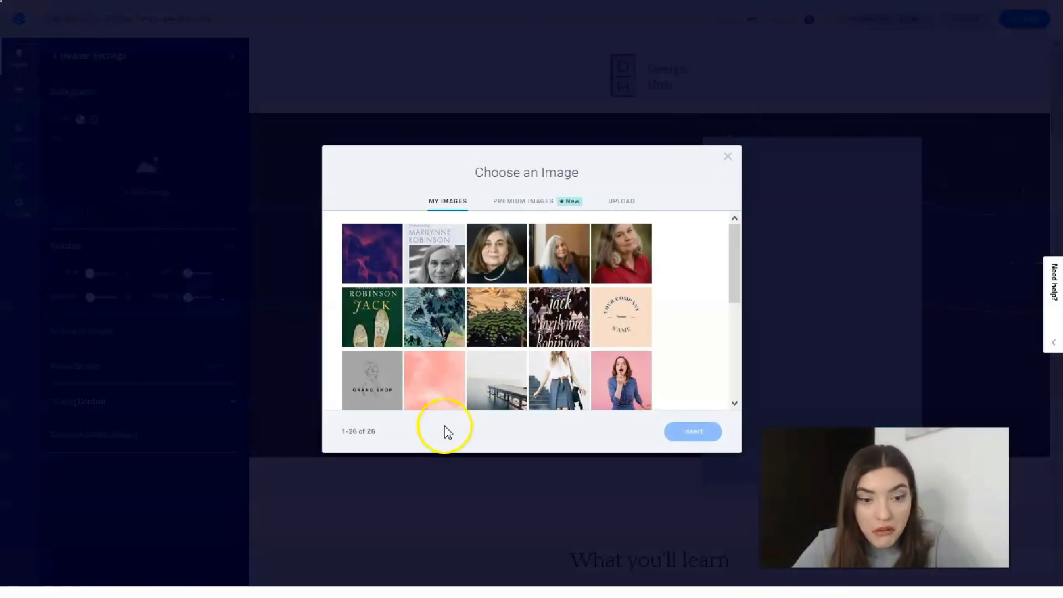
{"action": "left_click", "coordinate": [428, 377]}
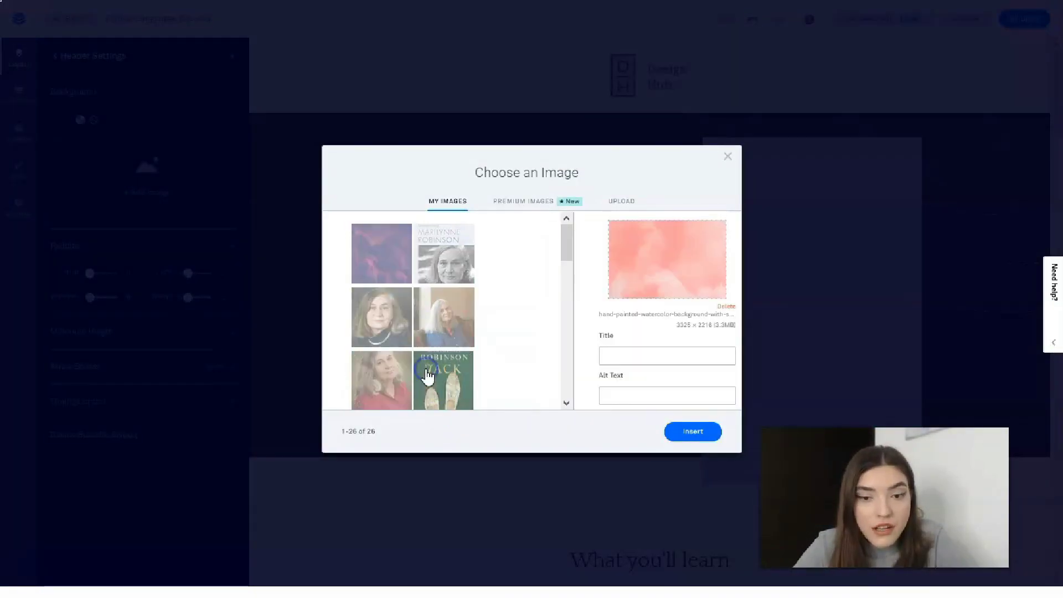
{"action": "left_click", "coordinate": [705, 440]}
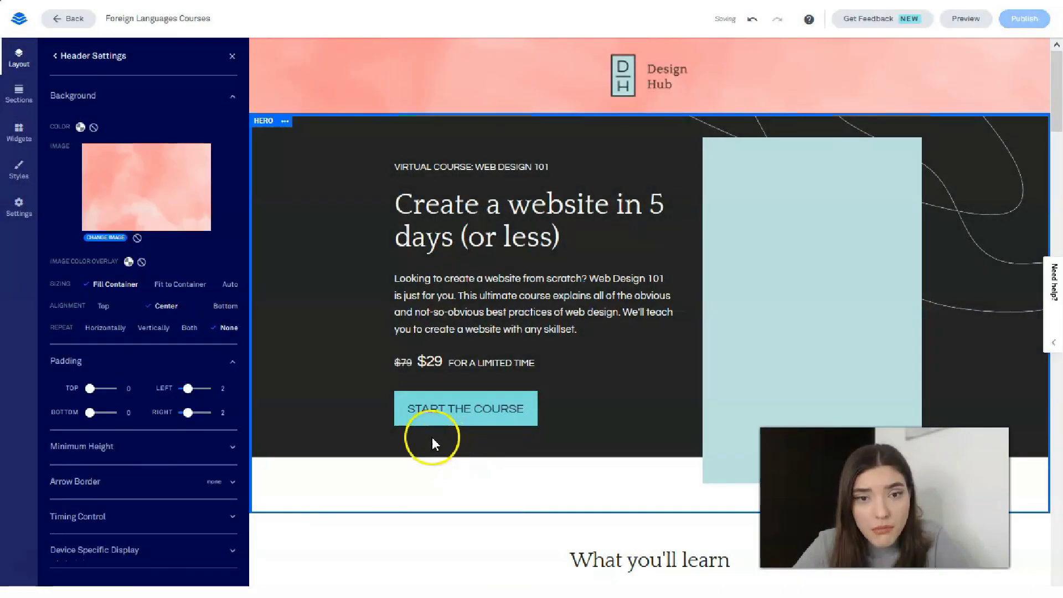
{"action": "scroll", "coordinate": [1057, 171], "scroll_direction": "down", "scroll_amount": 10}
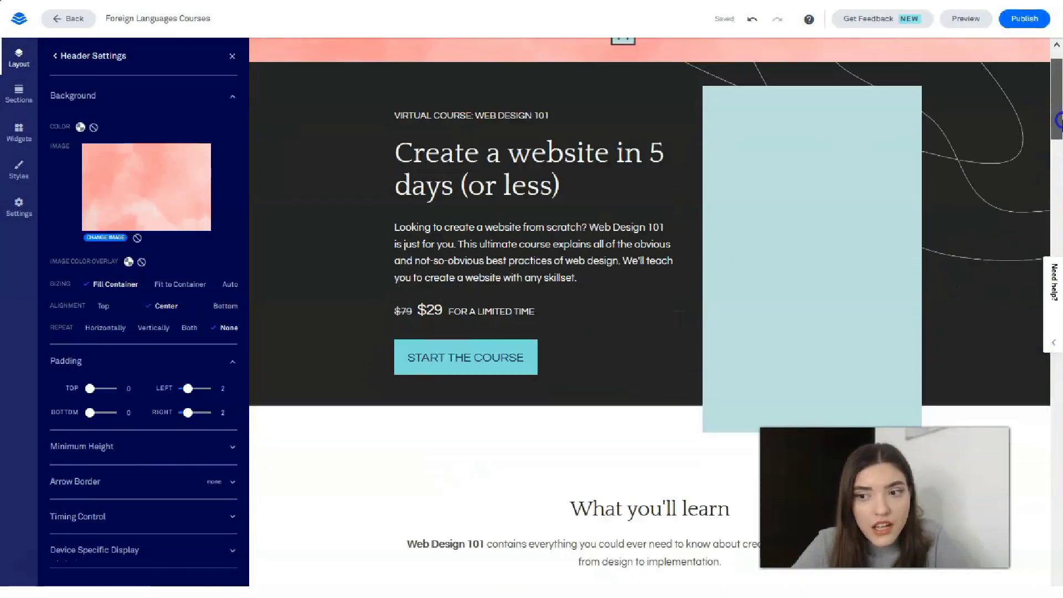
{"action": "scroll", "coordinate": [1019, 75], "scroll_direction": "up", "scroll_amount": 10}
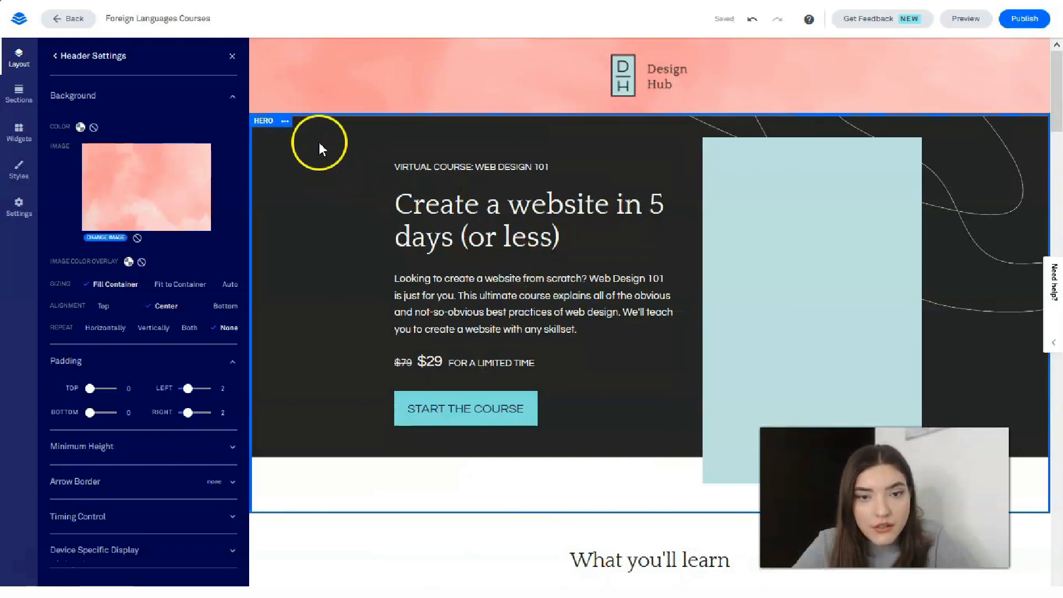
- Remove the pink watercolor background image from the header section
{"action": "left_click", "coordinate": [332, 63]}
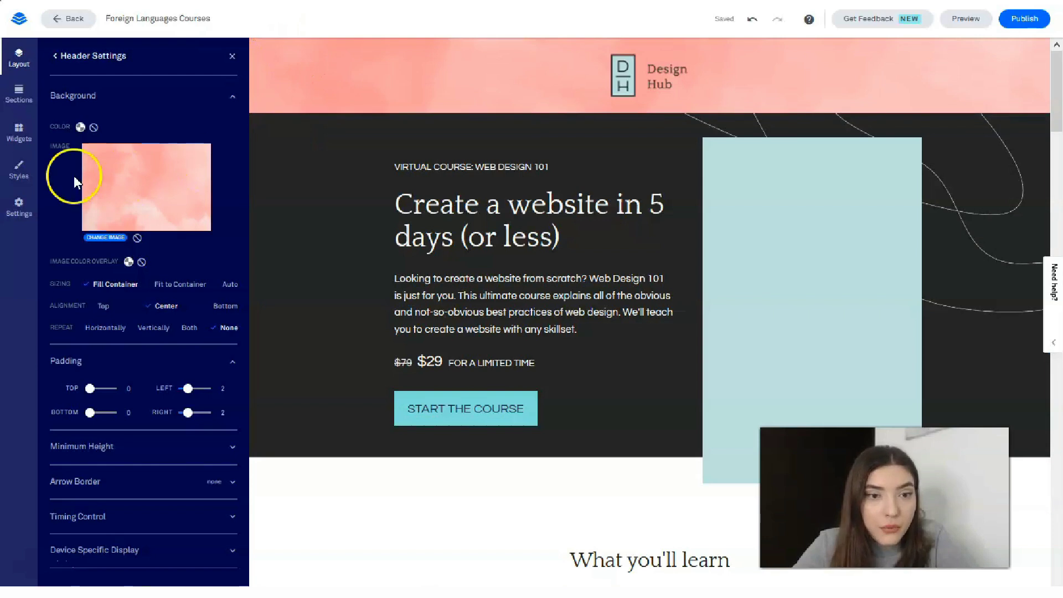
{"action": "left_click", "coordinate": [103, 153]}
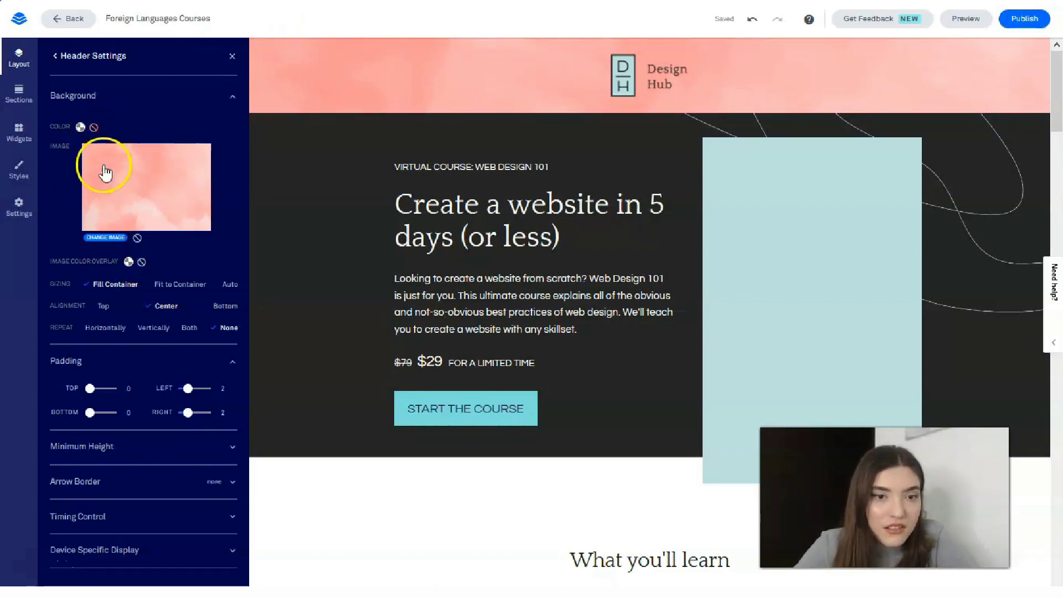
{"action": "left_click", "coordinate": [138, 238]}
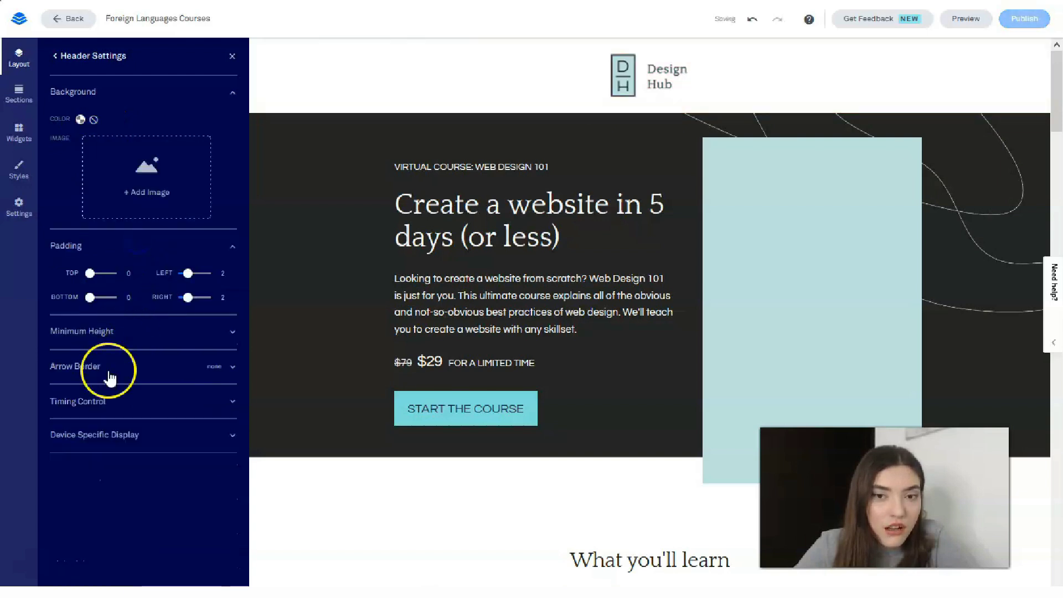
- Go back to the section list, open the Hero section's style settings and remove its background image
{"action": "left_click", "coordinate": [54, 56]}
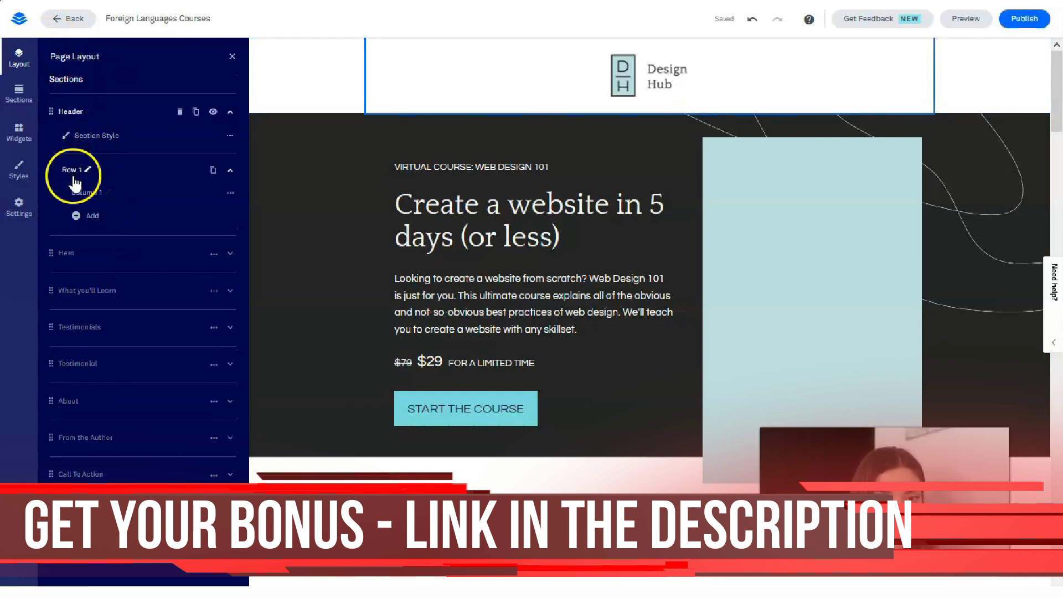
{"action": "left_click", "coordinate": [72, 256]}
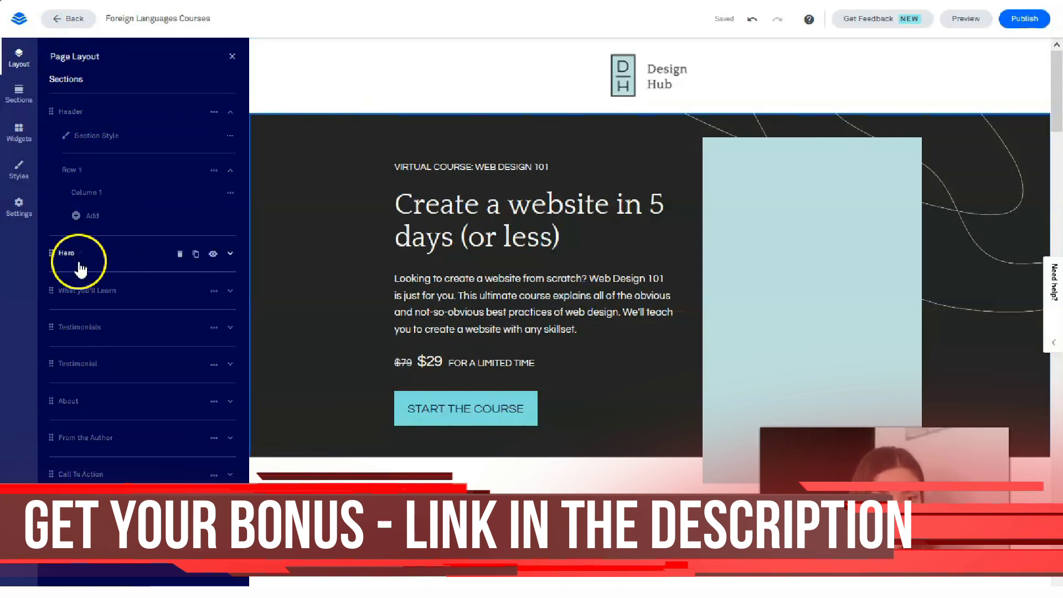
{"action": "left_click", "coordinate": [110, 283]}
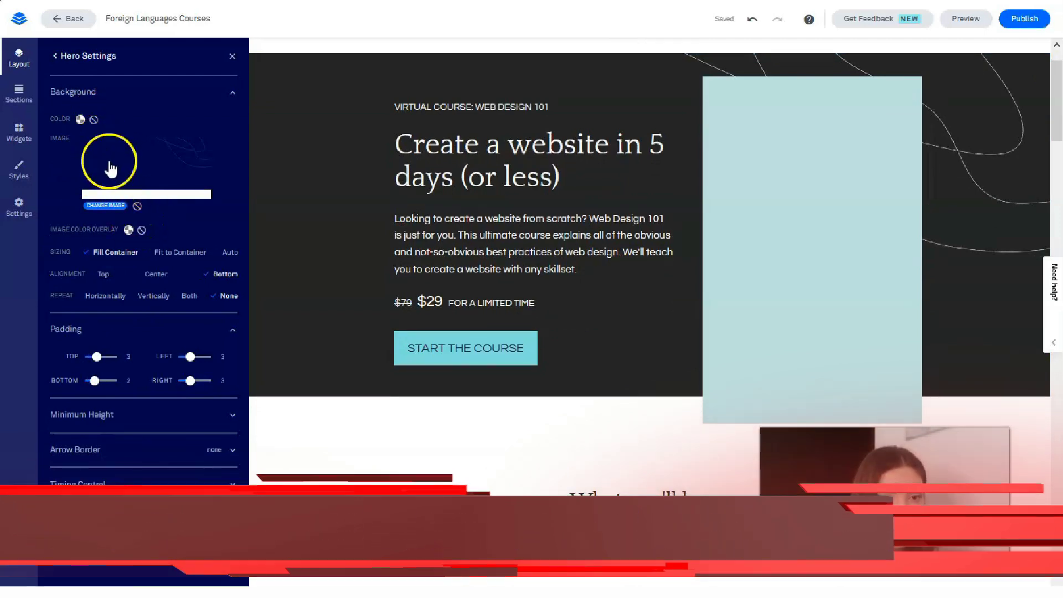
{"action": "left_click", "coordinate": [137, 206]}
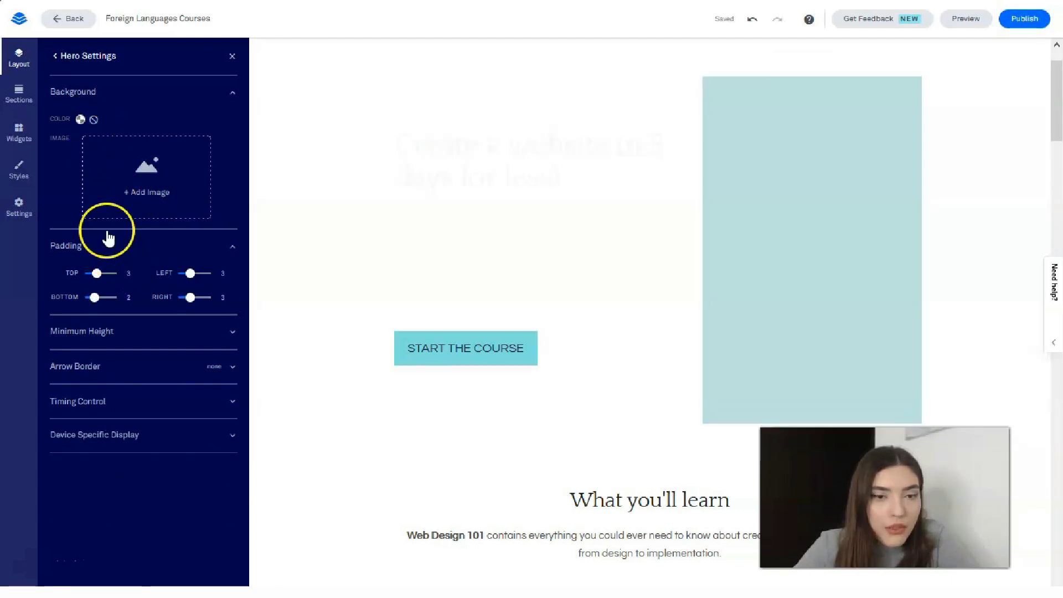
- Browse My Images and the premium images for a Hero background and open the image upload
{"action": "left_click", "coordinate": [114, 194]}
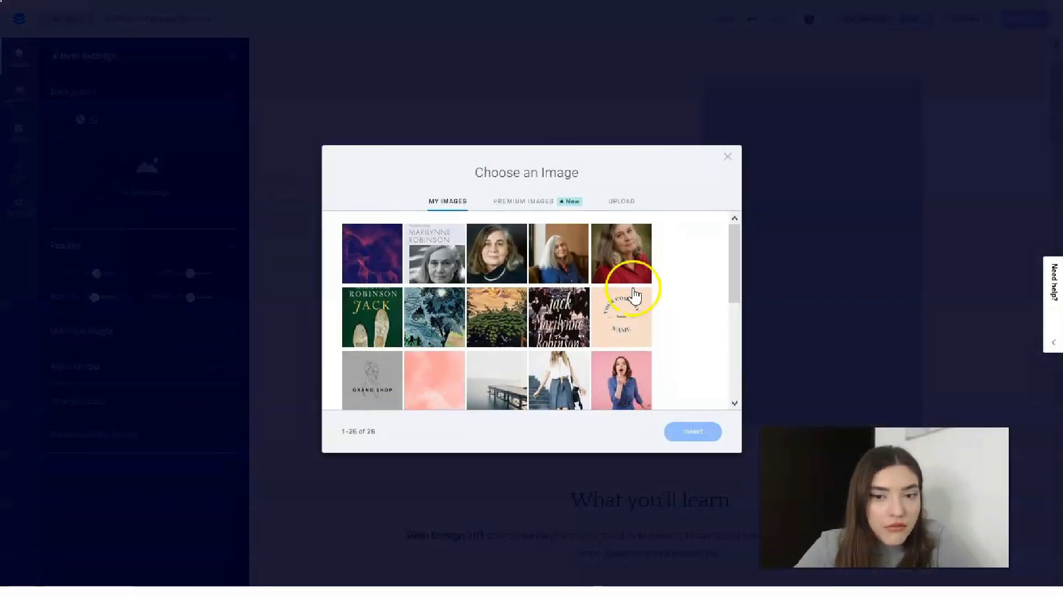
{"action": "scroll", "coordinate": [486, 339], "scroll_direction": "down", "scroll_amount": 5}
{"action": "scroll", "coordinate": [483, 340], "scroll_direction": "down", "scroll_amount": 2}
{"action": "left_click", "coordinate": [570, 261]}
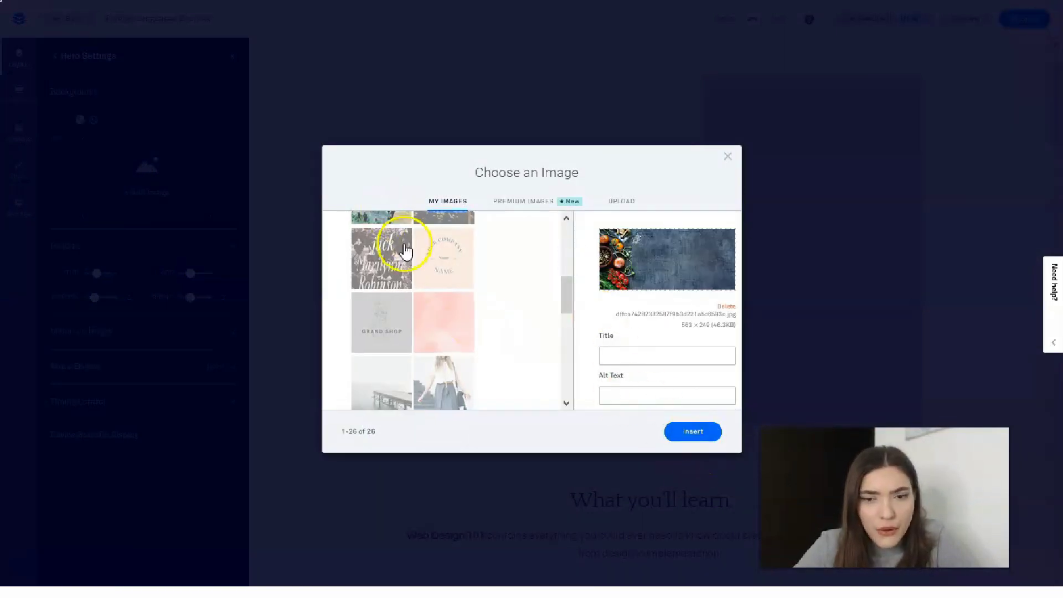
{"action": "scroll", "coordinate": [392, 249], "scroll_direction": "up", "scroll_amount": 6}
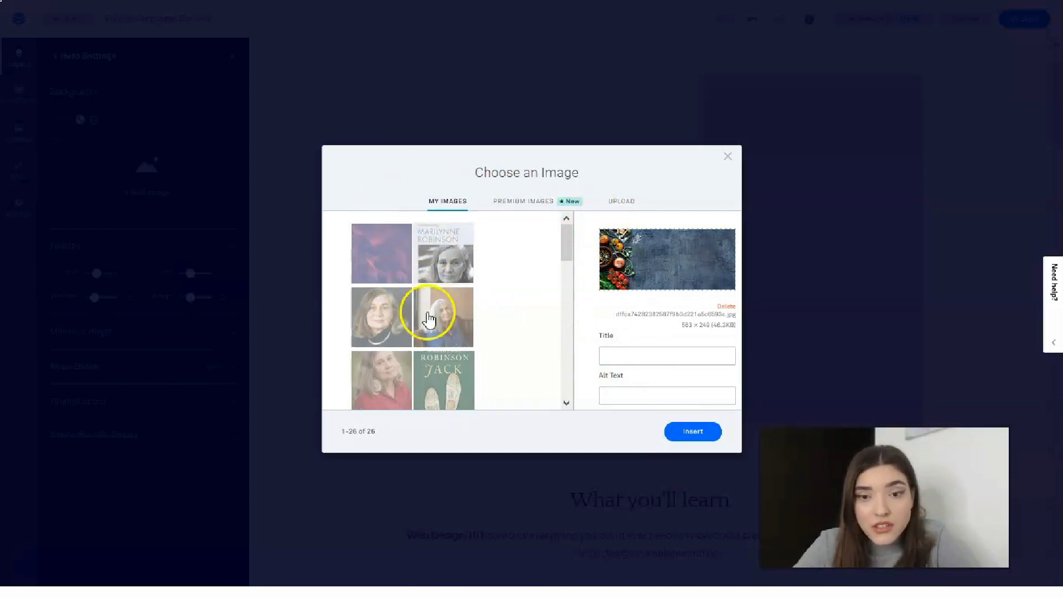
{"action": "left_click", "coordinate": [541, 200]}
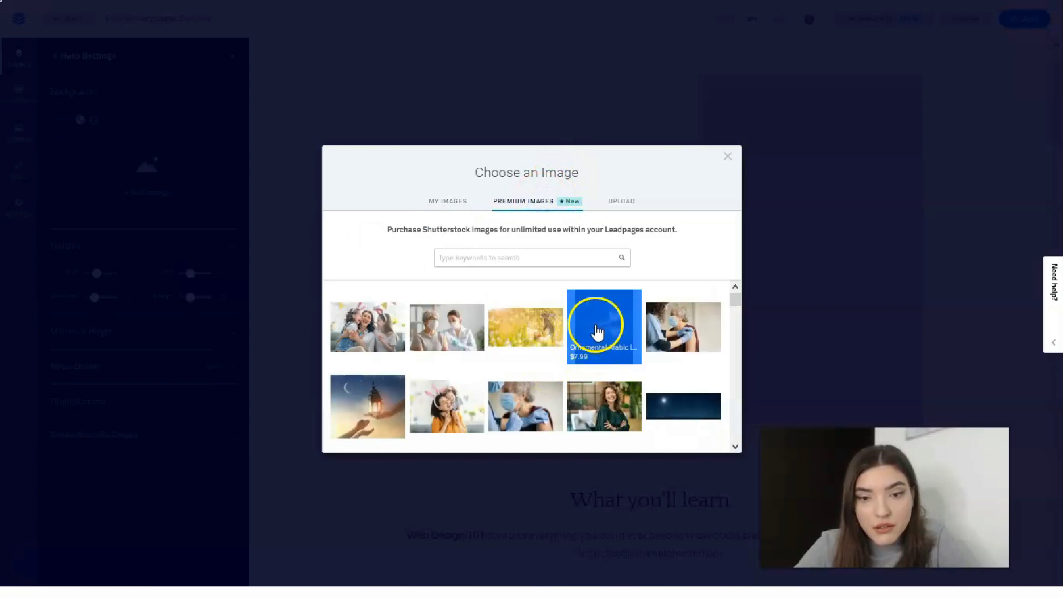
{"action": "scroll", "coordinate": [596, 324], "scroll_direction": "down", "scroll_amount": 2}
{"action": "scroll", "coordinate": [634, 372], "scroll_direction": "down", "scroll_amount": 2}
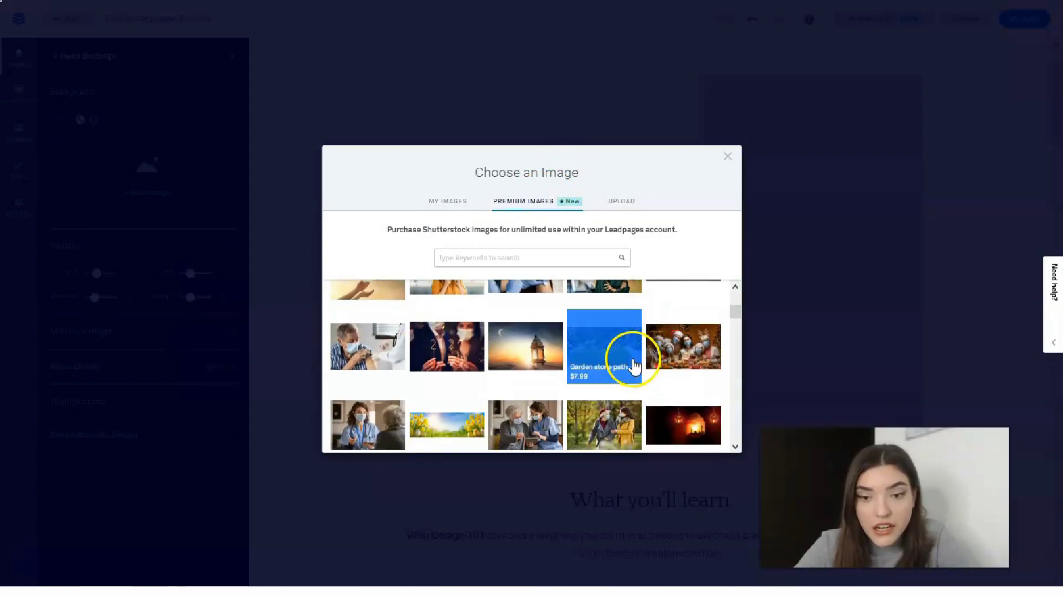
{"action": "left_click", "coordinate": [623, 204]}
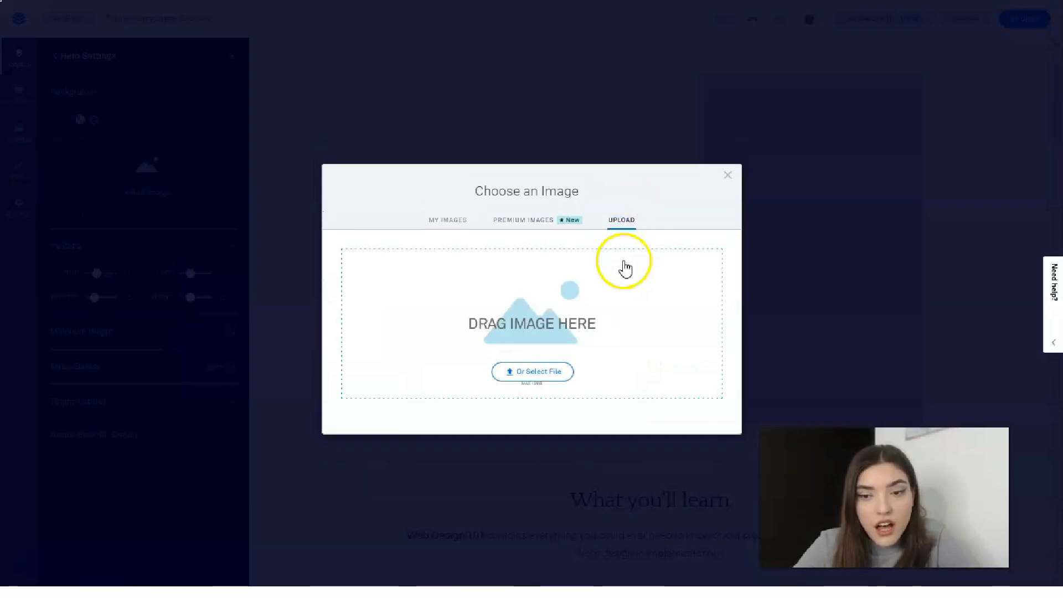
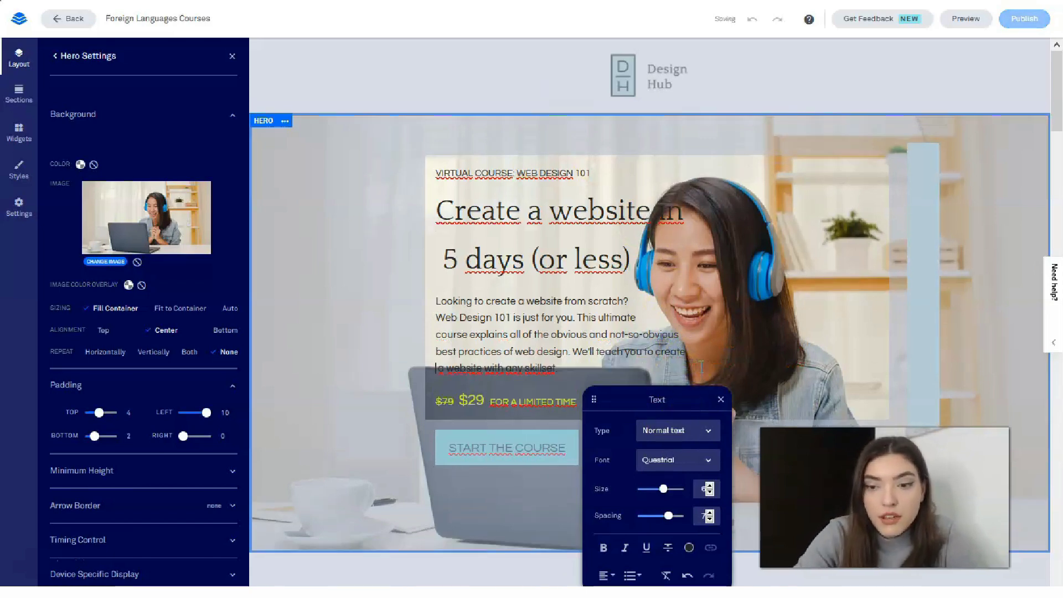
- Insert a line break before "a website with any skillset." in the Hero description
{"action": "key", "text": "Return"}
- Try bold formatting on the Hero description paragraph
{"action": "left_click_drag", "start_coordinate": [438, 300], "coordinate": [564, 376]}
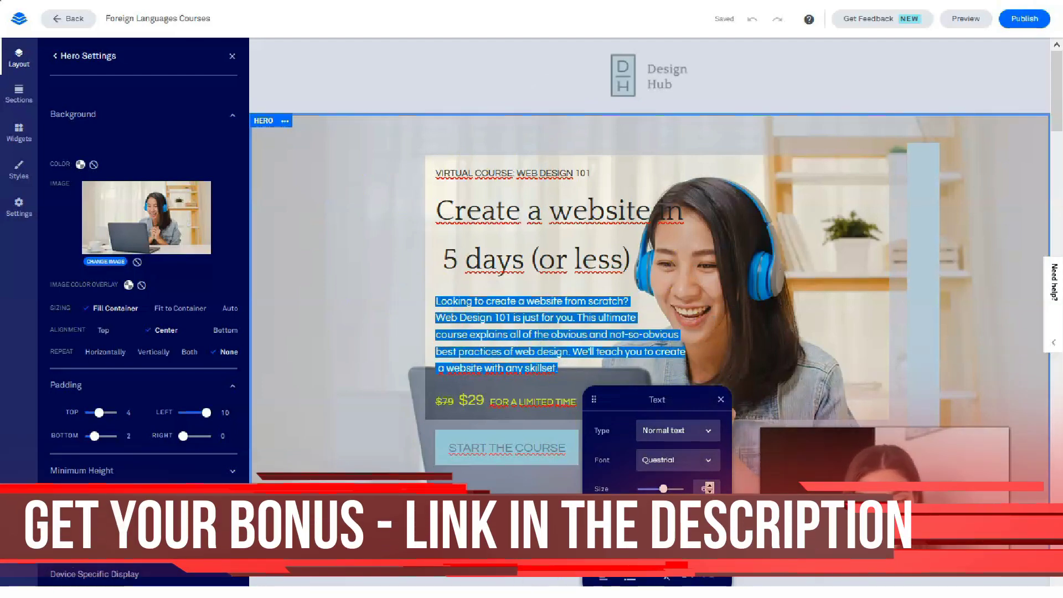
{"action": "key", "text": "ctrl+b"}
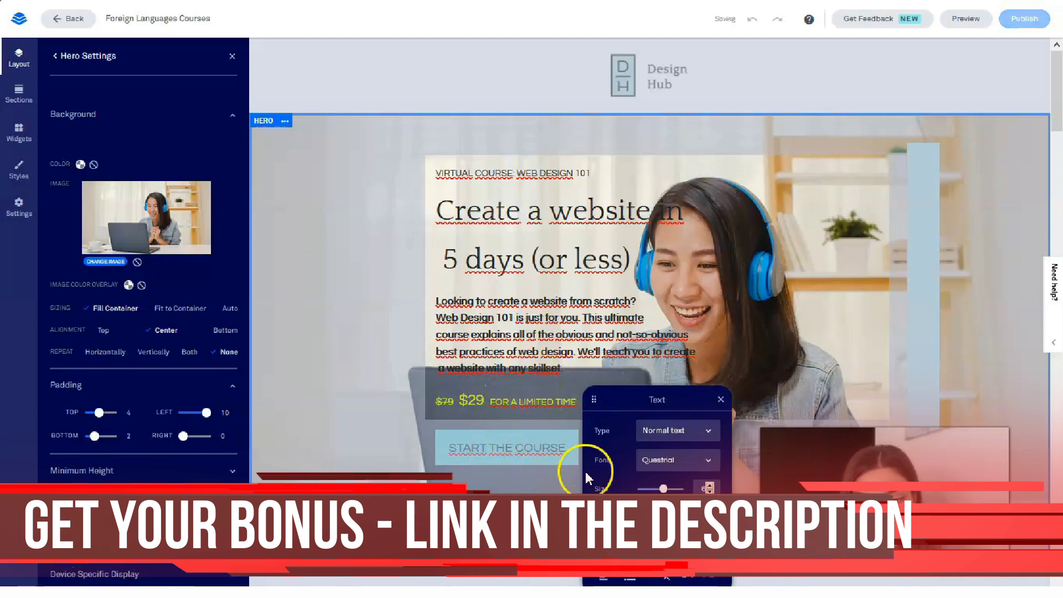
{"action": "key", "text": "ctrl+z"}
{"action": "left_click_drag", "start_coordinate": [558, 370], "coordinate": [438, 298]}
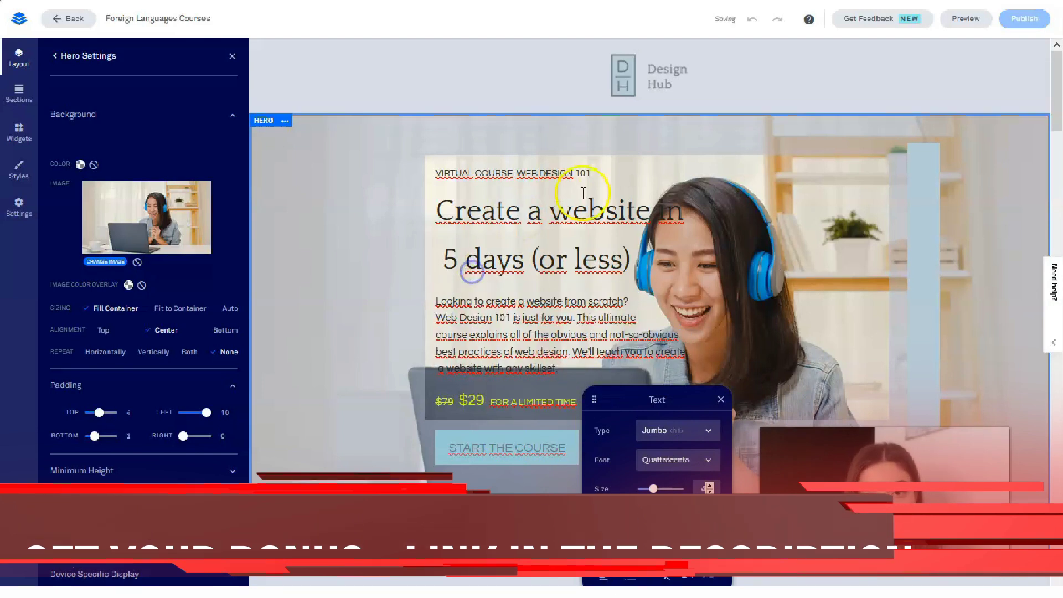
- Reduce the text size of the heading "Create a website in 5 days (or less)" and make "VIRTUAL COURSE: WEB DESIGN 101" bold
{"action": "left_click", "coordinate": [438, 207]}
{"action": "left_click_drag", "start_coordinate": [438, 207], "coordinate": [665, 266]}
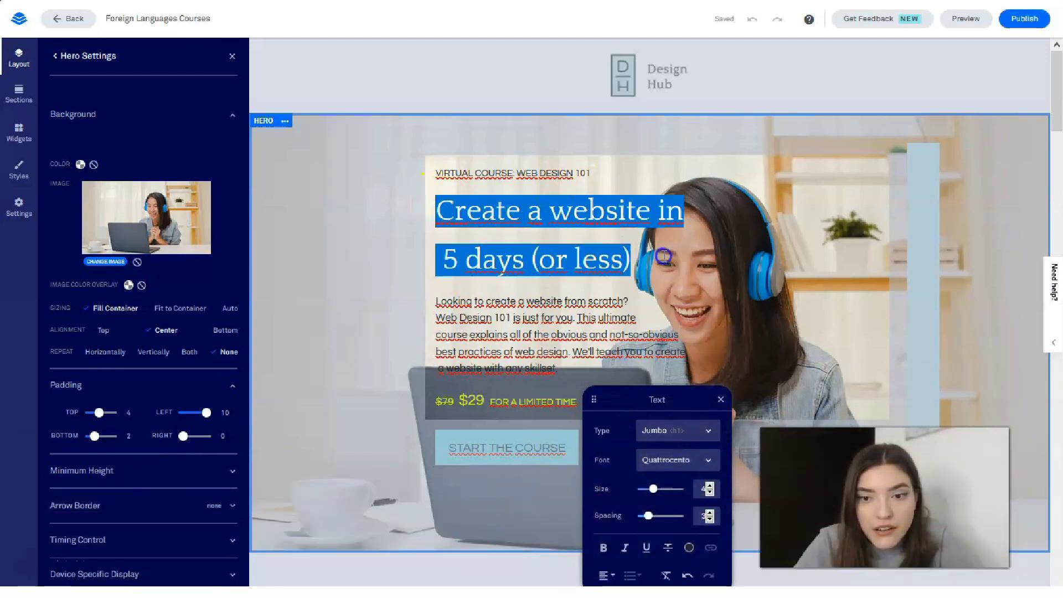
{"action": "left_click_drag", "start_coordinate": [654, 489], "coordinate": [644, 490]}
{"action": "left_click_drag", "start_coordinate": [592, 173], "coordinate": [441, 174]}
{"action": "left_click", "coordinate": [603, 548]}
- Make the Hero heading "Create a website in 5 days (or less)" bold
{"action": "left_click_drag", "start_coordinate": [575, 242], "coordinate": [435, 206]}
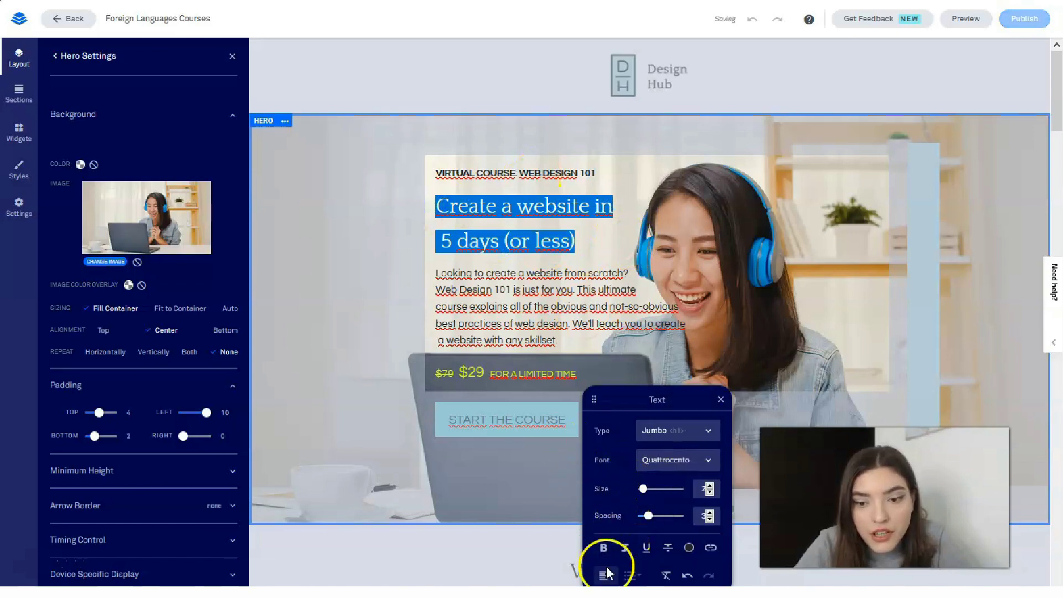
{"action": "left_click", "coordinate": [604, 548]}
{"action": "left_click", "coordinate": [564, 296]}
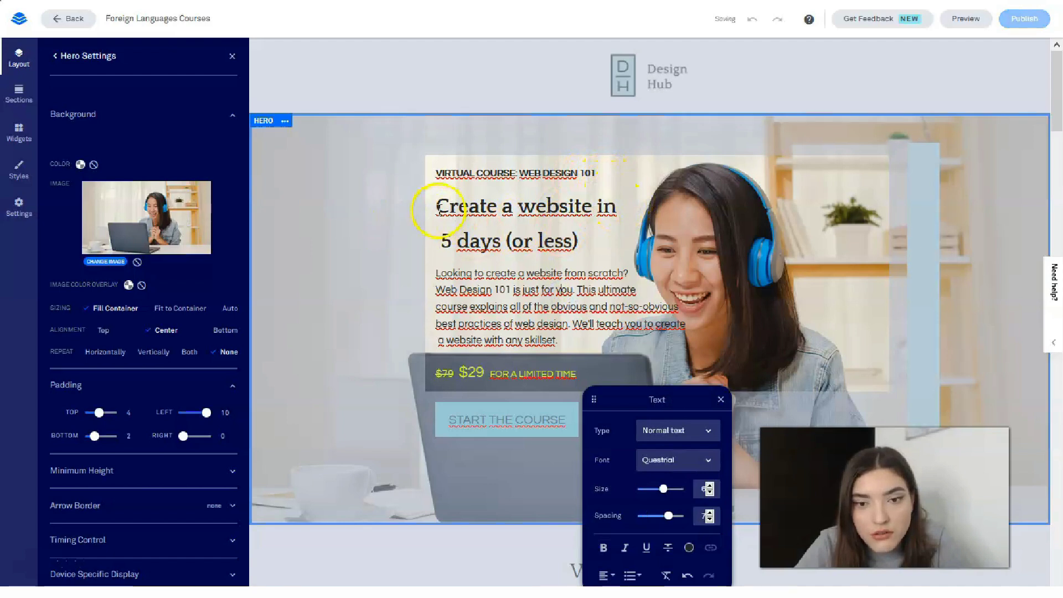
- Try the Playfair Display font on the heading "Create a website in 5 days (or less)"
{"action": "left_click_drag", "start_coordinate": [437, 206], "coordinate": [568, 248]}
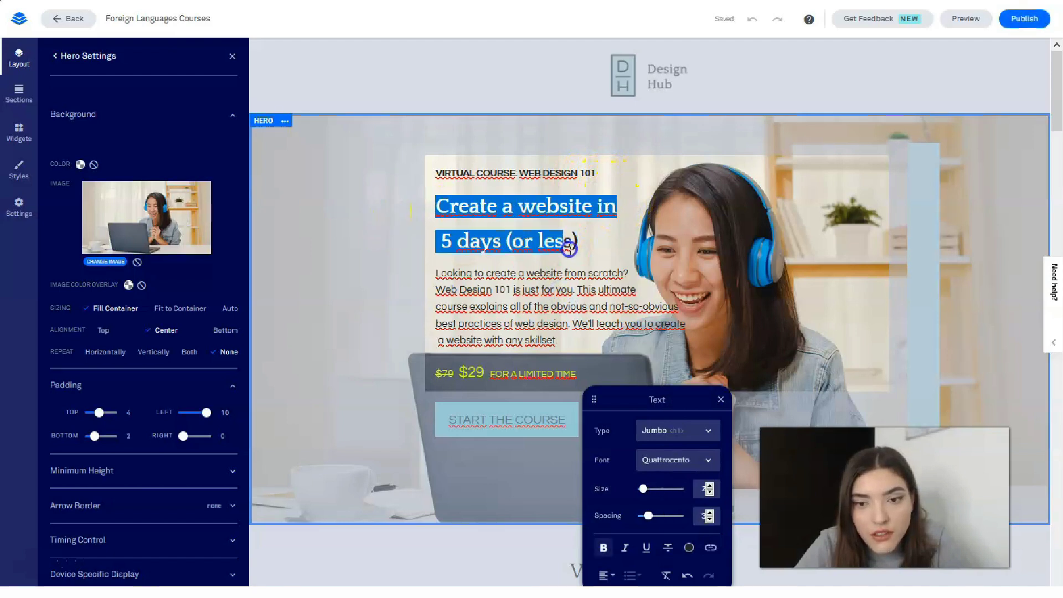
{"action": "left_click", "coordinate": [707, 433]}
{"action": "left_click", "coordinate": [690, 432]}
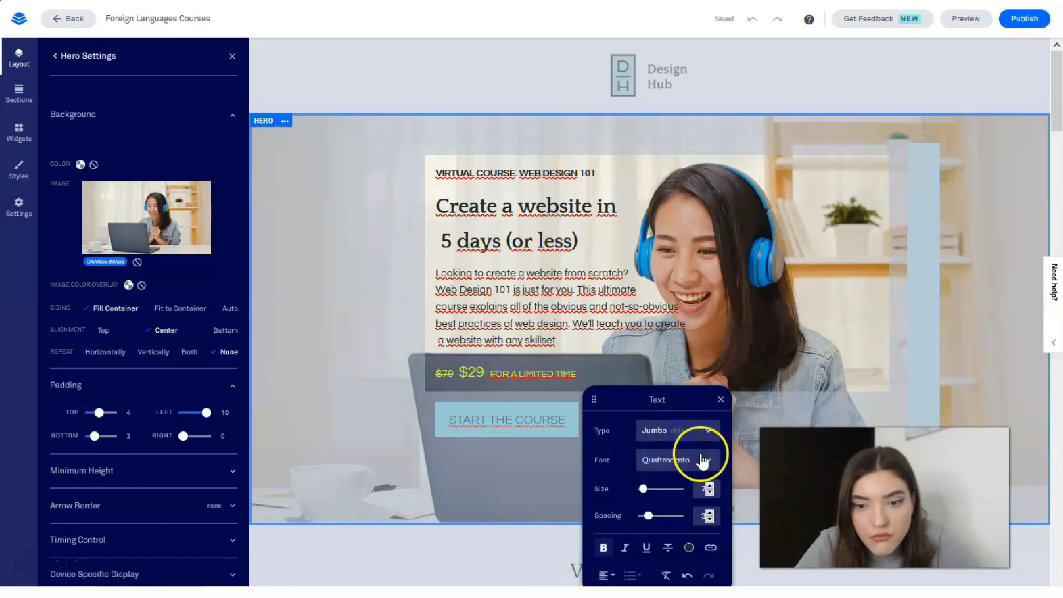
{"action": "left_click", "coordinate": [701, 460]}
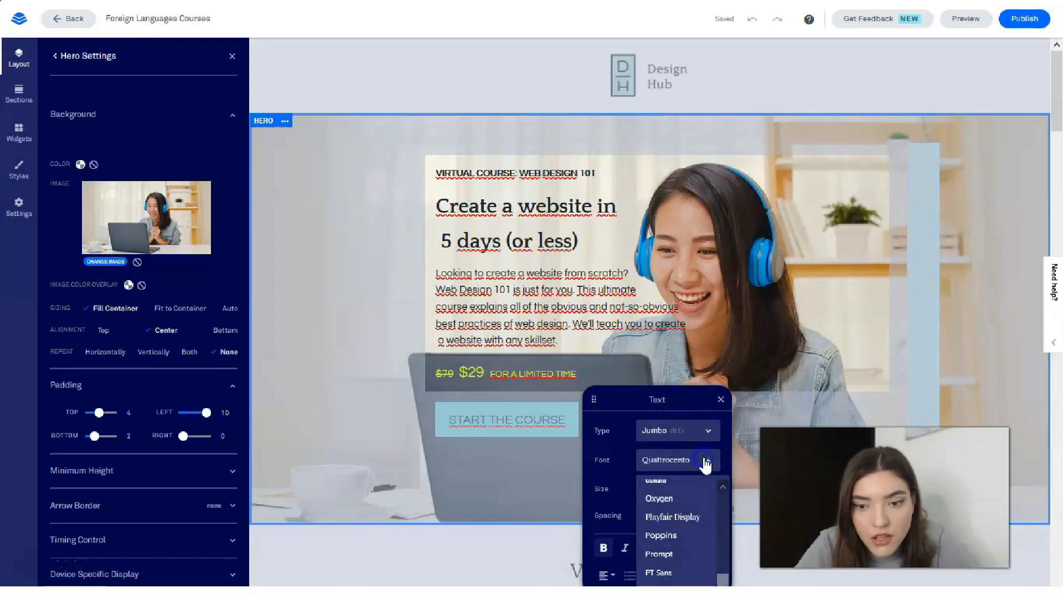
{"action": "left_click", "coordinate": [691, 515]}
{"action": "left_click", "coordinate": [576, 249]}
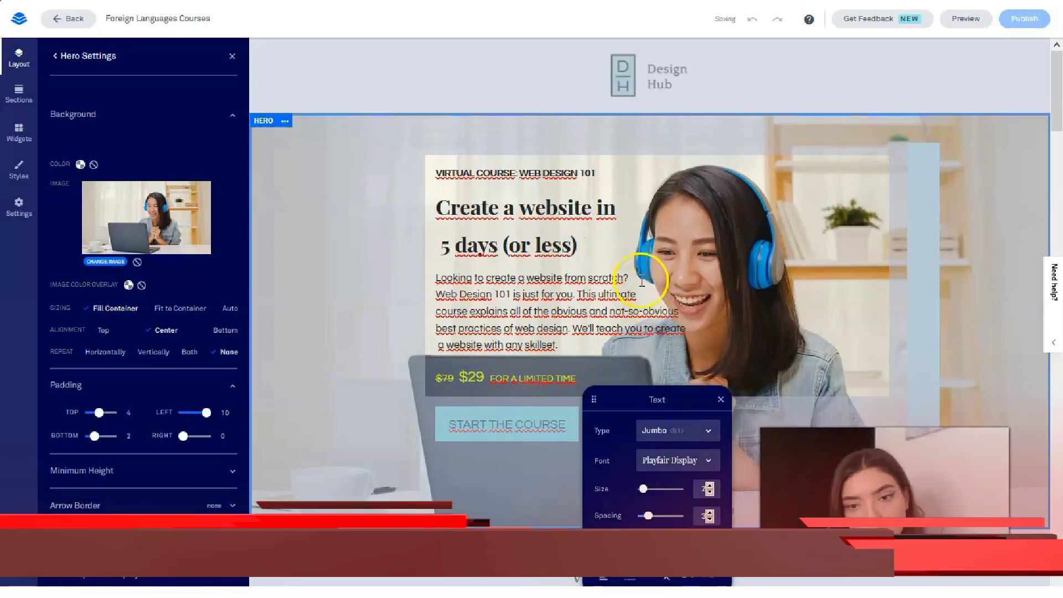
- Set the font of the heading "Create a website in 5 days (or less)" to PT Sans
{"action": "left_click_drag", "start_coordinate": [578, 246], "coordinate": [420, 219]}
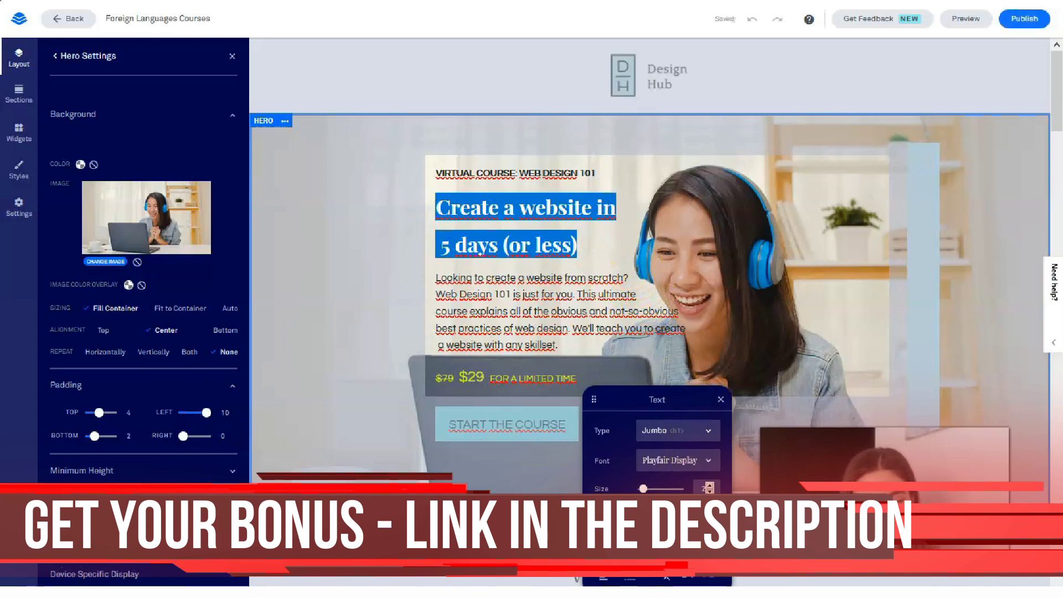
{"action": "left_click", "coordinate": [687, 466]}
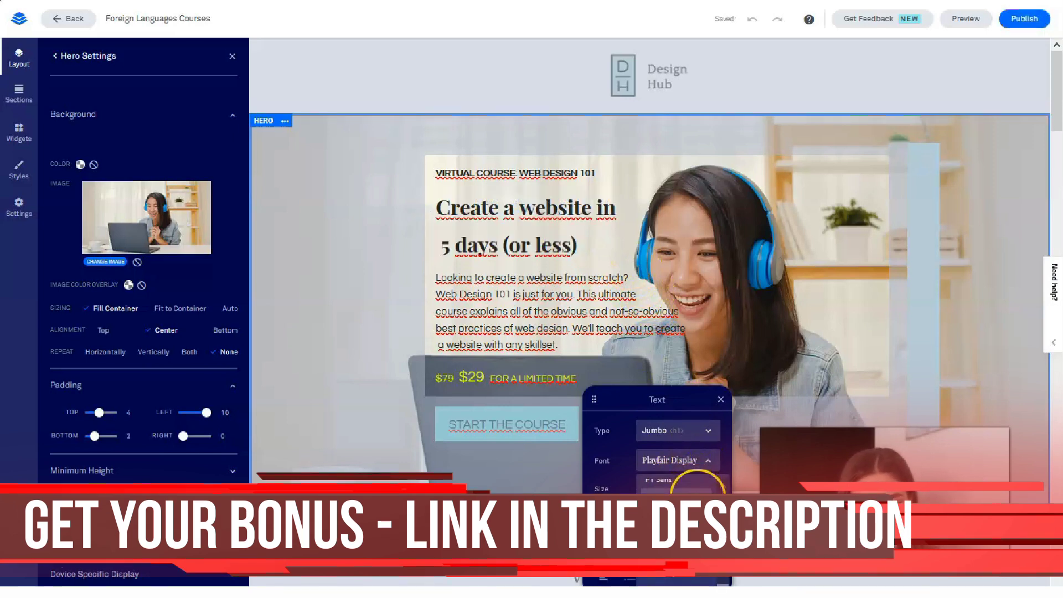
{"action": "scroll", "coordinate": [695, 490], "scroll_direction": "up", "scroll_amount": 1}
{"action": "scroll", "coordinate": [683, 529], "scroll_direction": "up", "scroll_amount": 1}
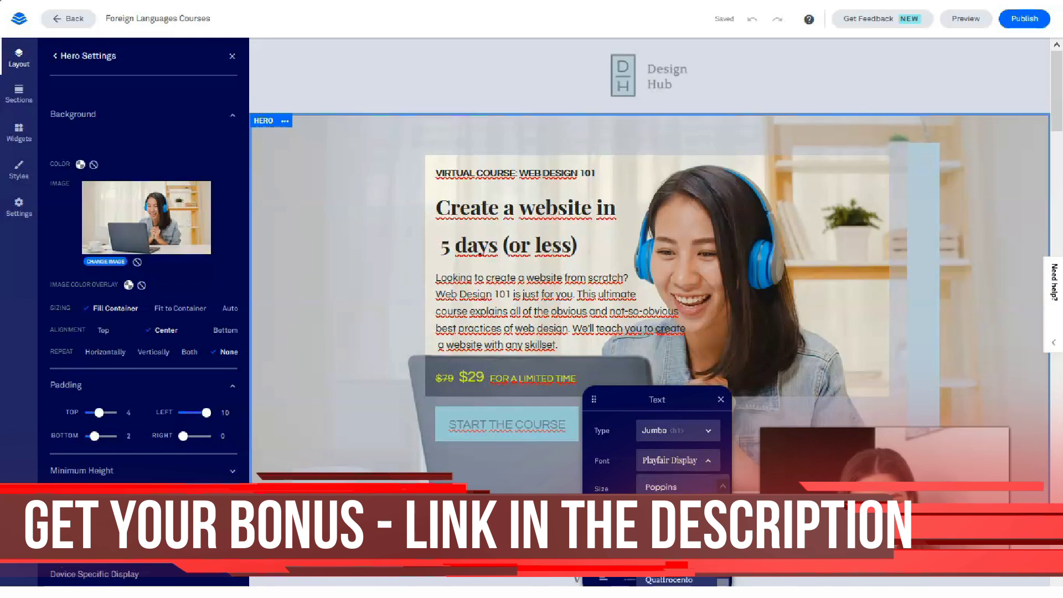
{"action": "left_click", "coordinate": [675, 507]}
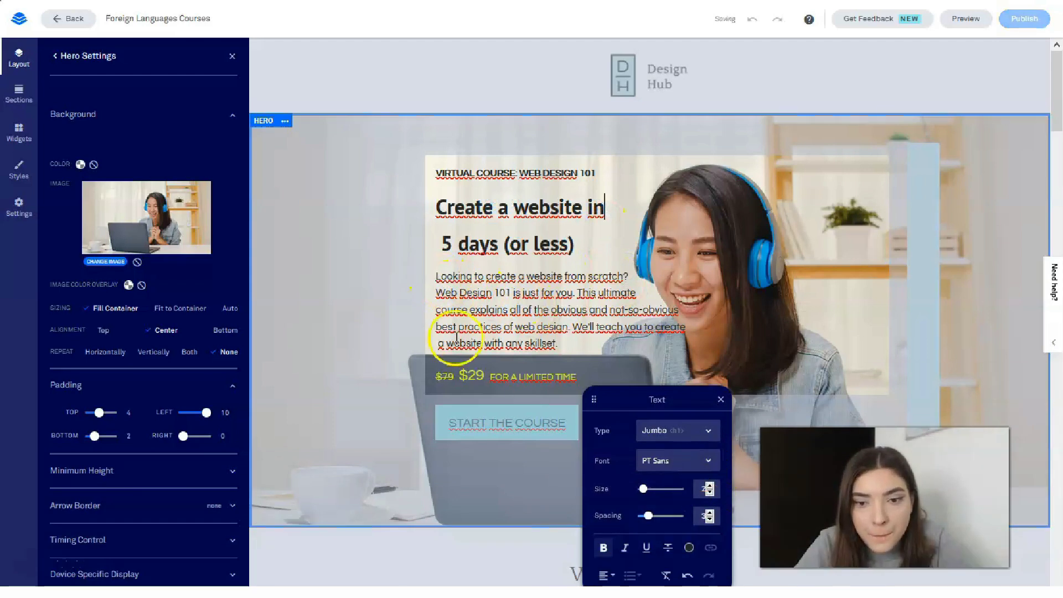
- Try to change the font of the Hero description paragraph to PT Sans Narrow
{"action": "left_click_drag", "start_coordinate": [438, 277], "coordinate": [557, 344]}
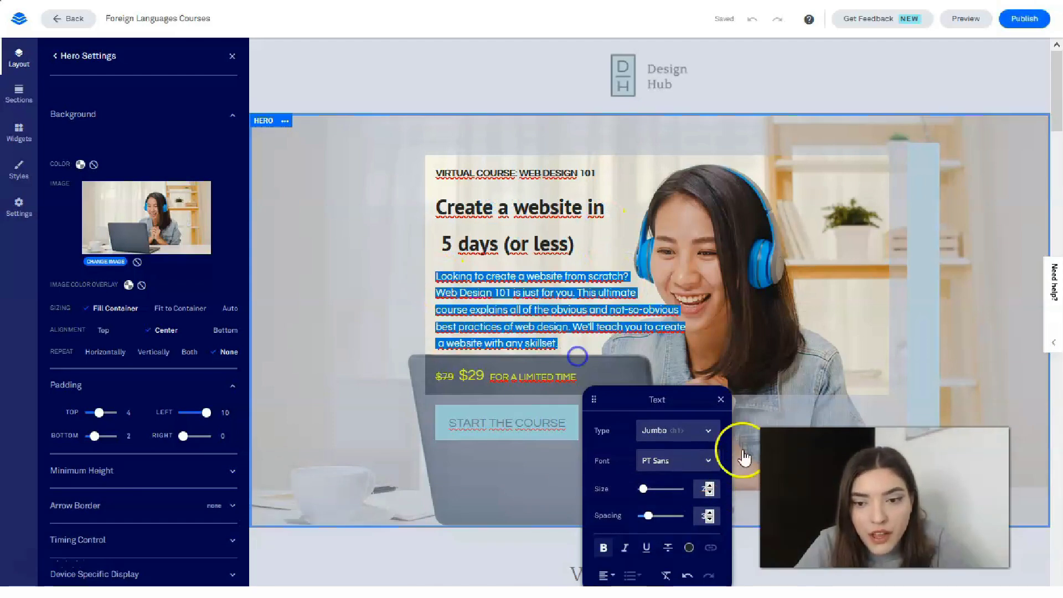
{"action": "left_click", "coordinate": [708, 461]}
{"action": "left_click", "coordinate": [689, 542]}
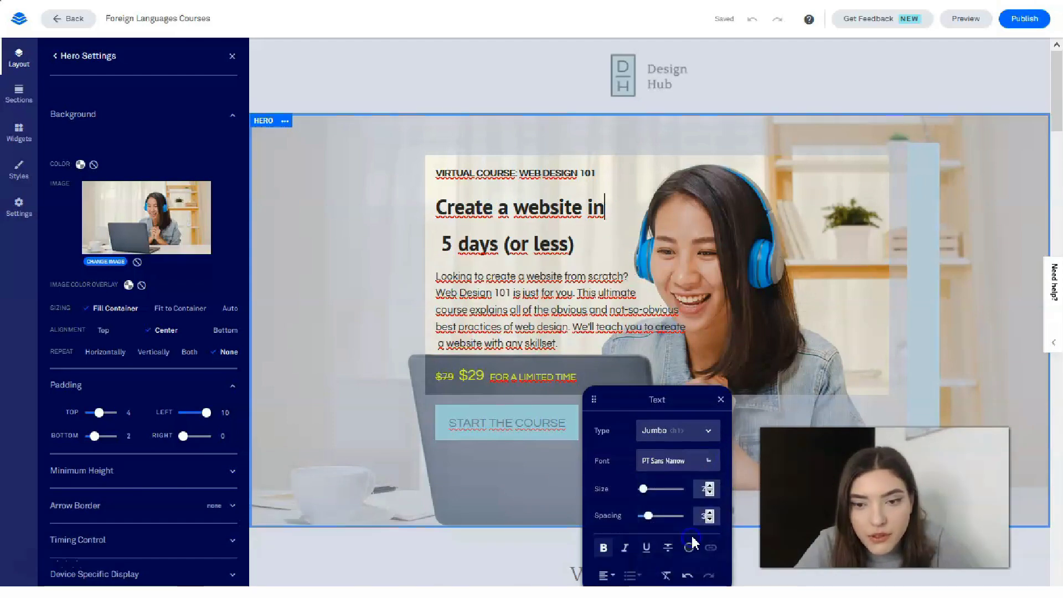
- Set the Hero description's font to Prompt and reduce the text size of the description and the price line
{"action": "left_click_drag", "start_coordinate": [559, 344], "coordinate": [432, 277]}
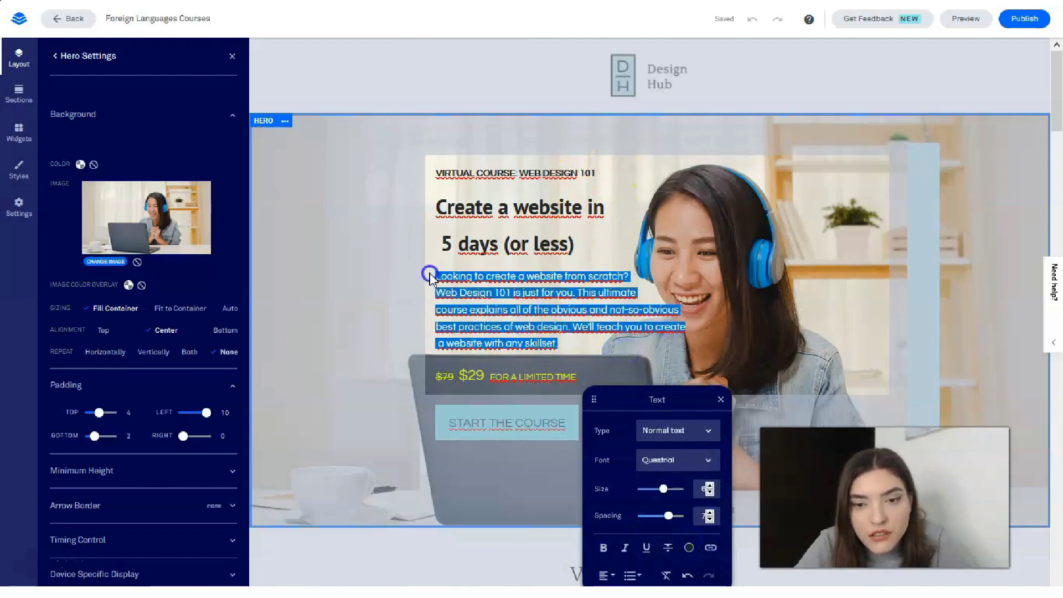
{"action": "left_click", "coordinate": [708, 461]}
{"action": "left_click", "coordinate": [685, 507]}
{"action": "left_click", "coordinate": [633, 364]}
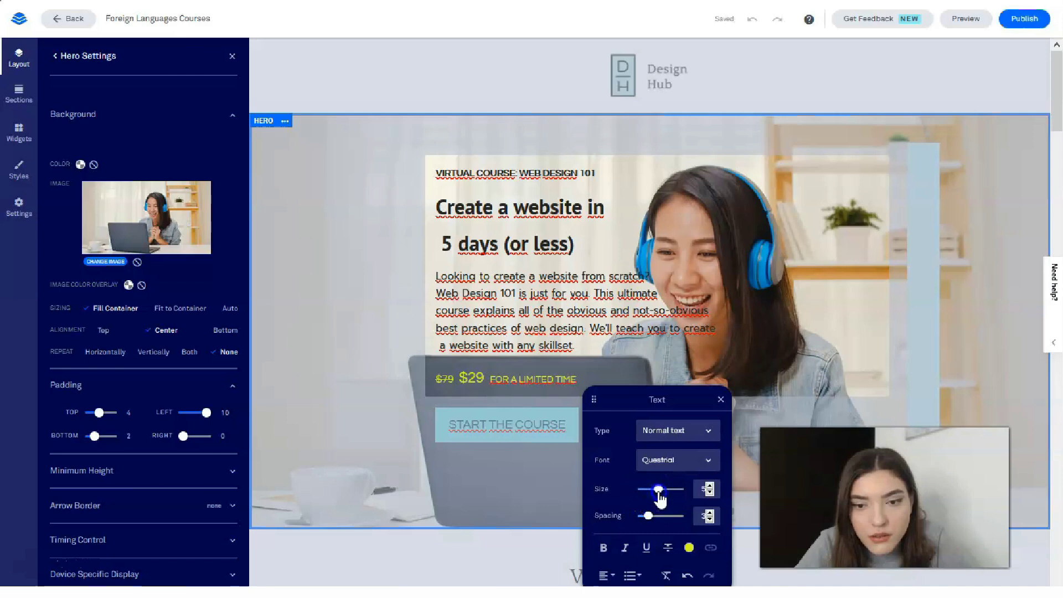
{"action": "left_click_drag", "start_coordinate": [589, 352], "coordinate": [435, 277]}
{"action": "mouse_move", "coordinate": [658, 489]}
{"action": "left_mouse_down"}
{"action": "mouse_move", "coordinate": [674, 490]}
{"action": "mouse_move", "coordinate": [660, 491]}
{"action": "left_mouse_up"}
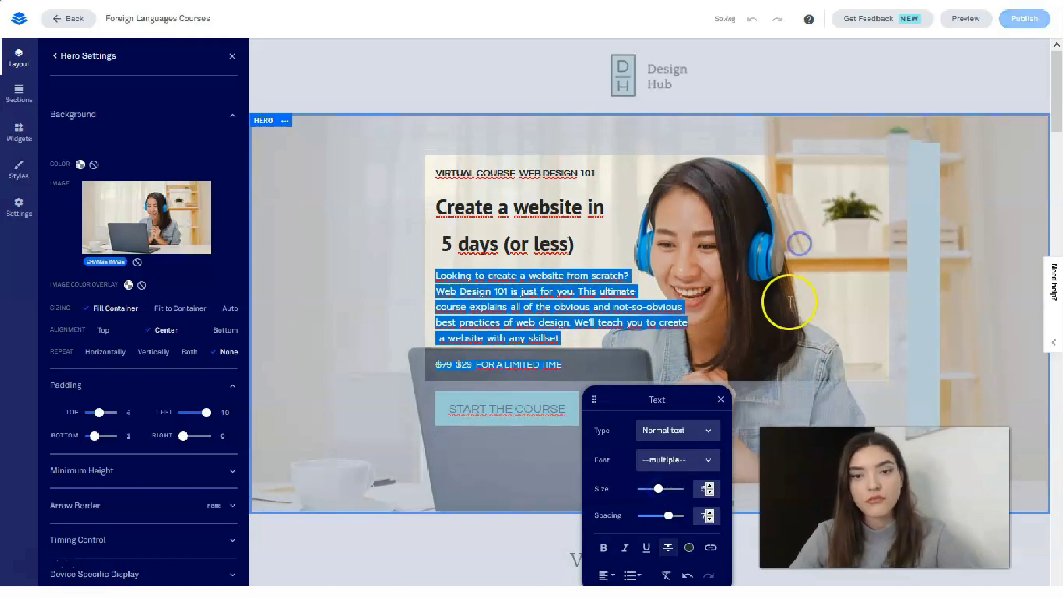
{"action": "left_click", "coordinate": [680, 330]}
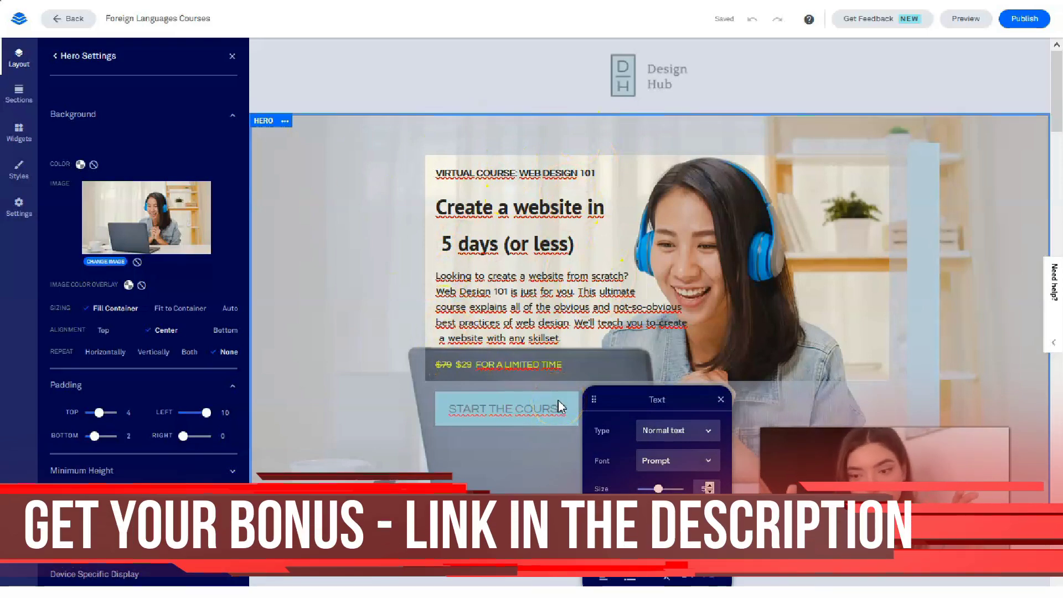
- Rewrite the Hero text as "Foreign Language Courses" and "Speak anothe language in a month" without the description, and color the price line red
{"action": "left_click", "coordinate": [451, 363]}
{"action": "left_click", "coordinate": [476, 318]}
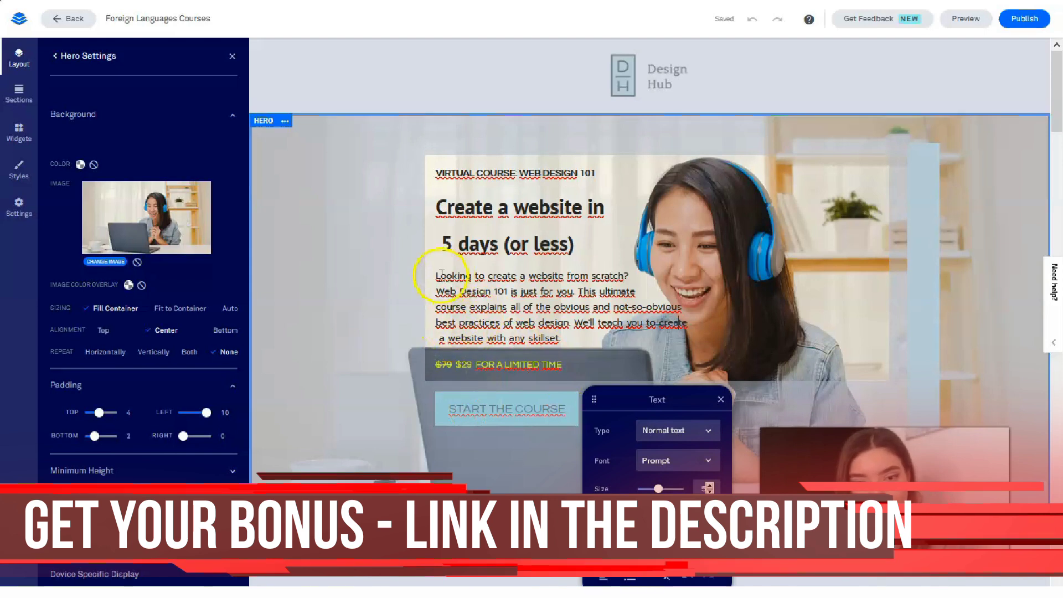
{"action": "mouse_move", "coordinate": [440, 279]}
{"action": "left_mouse_down"}
{"action": "mouse_move", "coordinate": [572, 362]}
{"action": "mouse_move", "coordinate": [585, 341]}
{"action": "mouse_move", "coordinate": [431, 283]}
{"action": "left_mouse_up"}
{"action": "key", "text": "BackSpace"}
{"action": "left_click", "coordinate": [633, 301]}
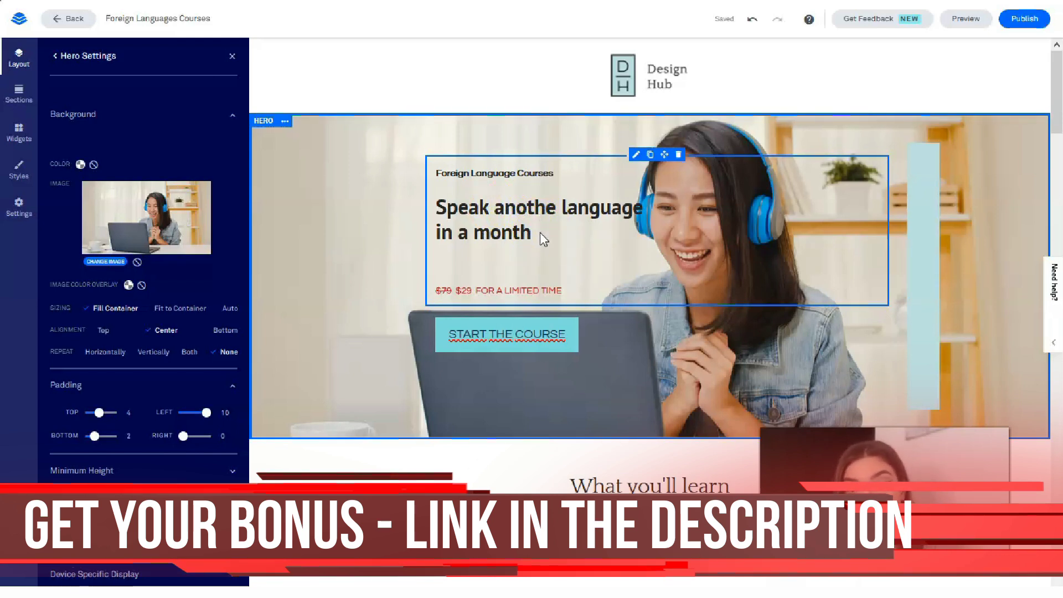
- Give the START THE COURSE button rounded corners with a radius of 24 and reduce its size to Small
{"action": "left_click", "coordinate": [506, 350]}
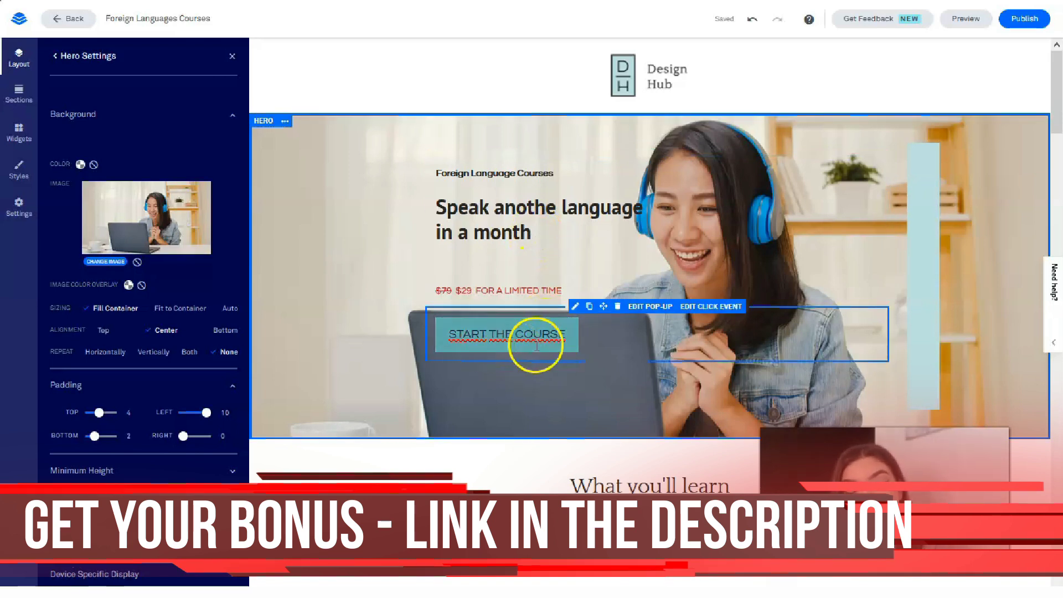
{"action": "left_click", "coordinate": [511, 336]}
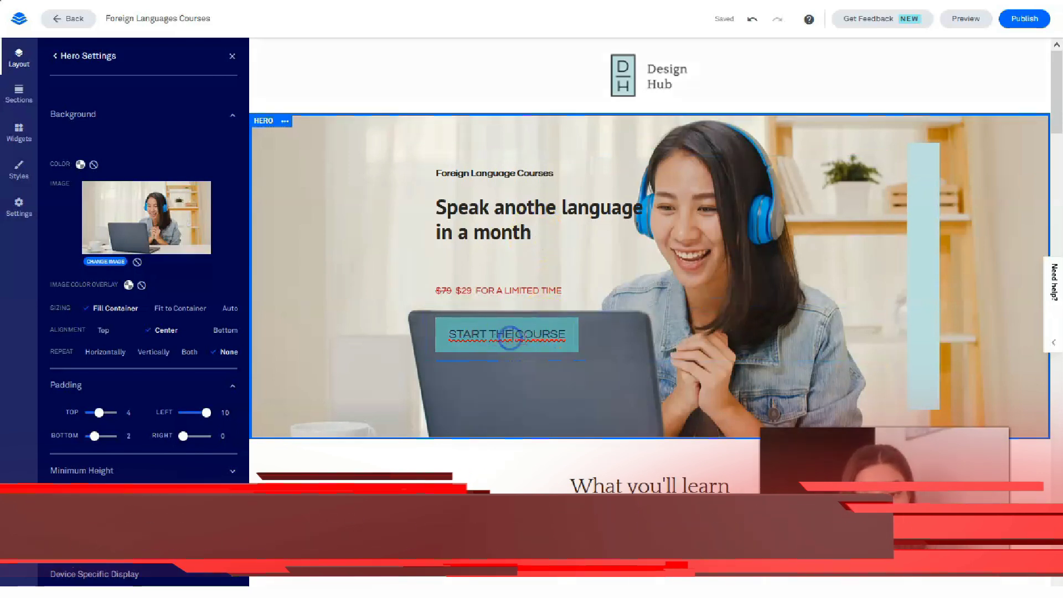
{"action": "left_click", "coordinate": [604, 381]}
{"action": "left_click", "coordinate": [649, 479]}
{"action": "left_click", "coordinate": [659, 495]}
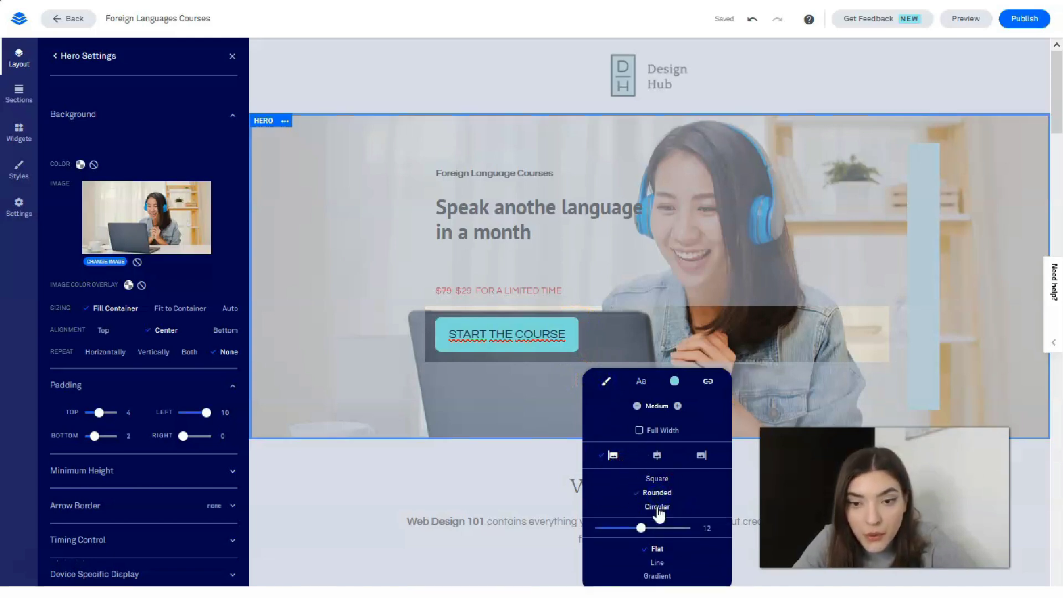
{"action": "left_click_drag", "start_coordinate": [648, 530], "coordinate": [728, 542]}
{"action": "left_click", "coordinate": [662, 454]}
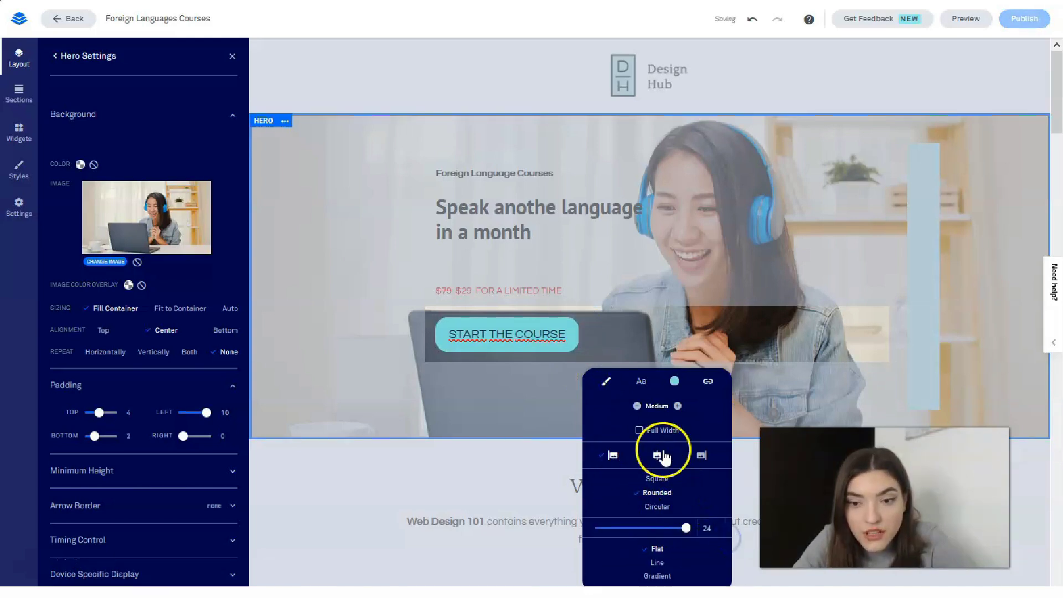
{"action": "left_click", "coordinate": [637, 408]}
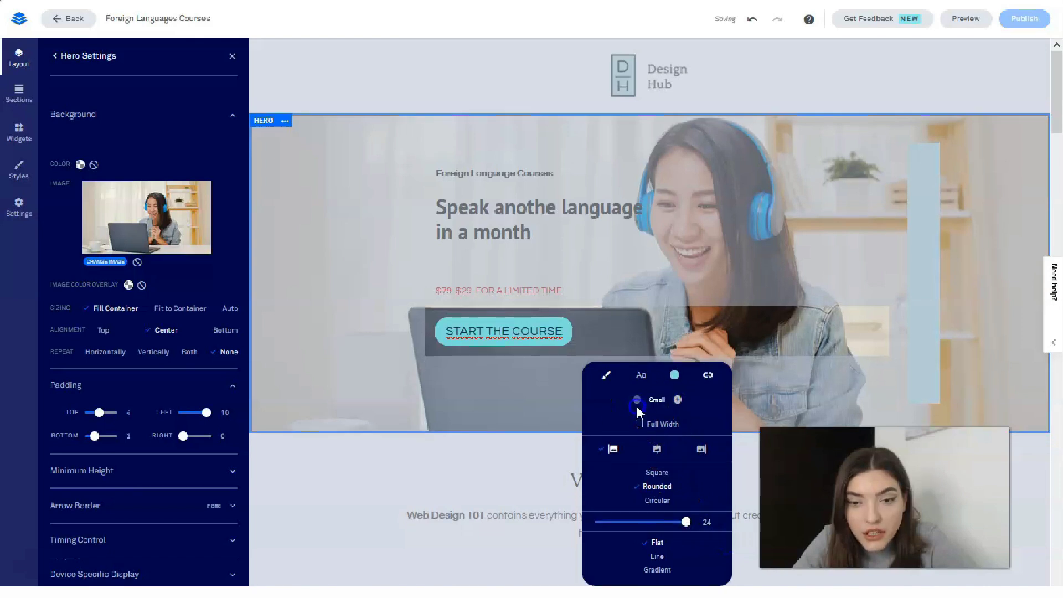
{"action": "left_click", "coordinate": [671, 487]}
- Try the red, pink, blue and yellow brand colors as the START THE COURSE button's background
{"action": "left_click", "coordinate": [550, 330]}
{"action": "left_click", "coordinate": [676, 382]}
{"action": "left_click", "coordinate": [677, 433]}
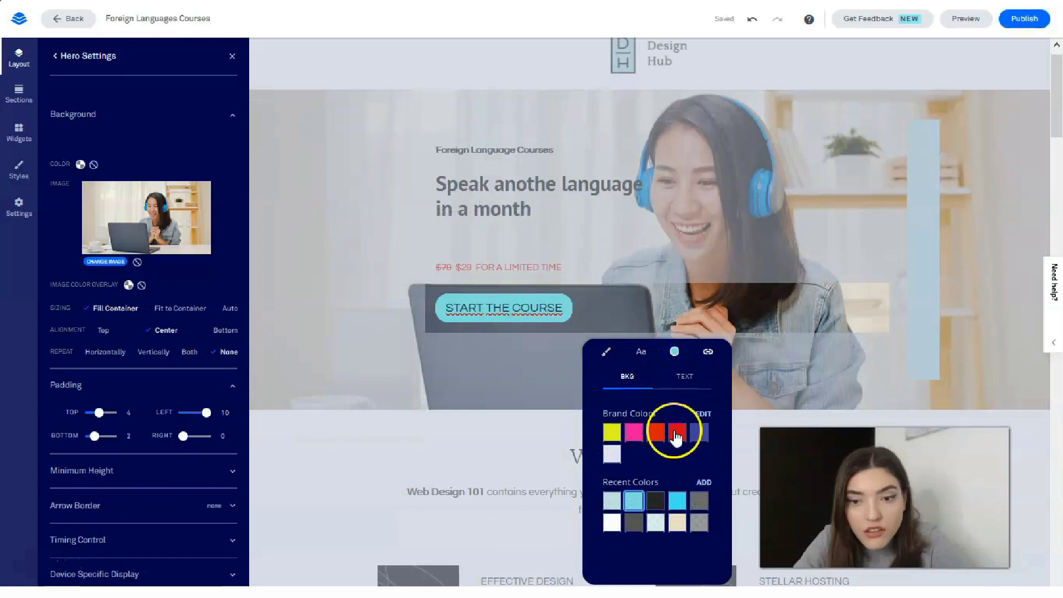
{"action": "left_click", "coordinate": [635, 434]}
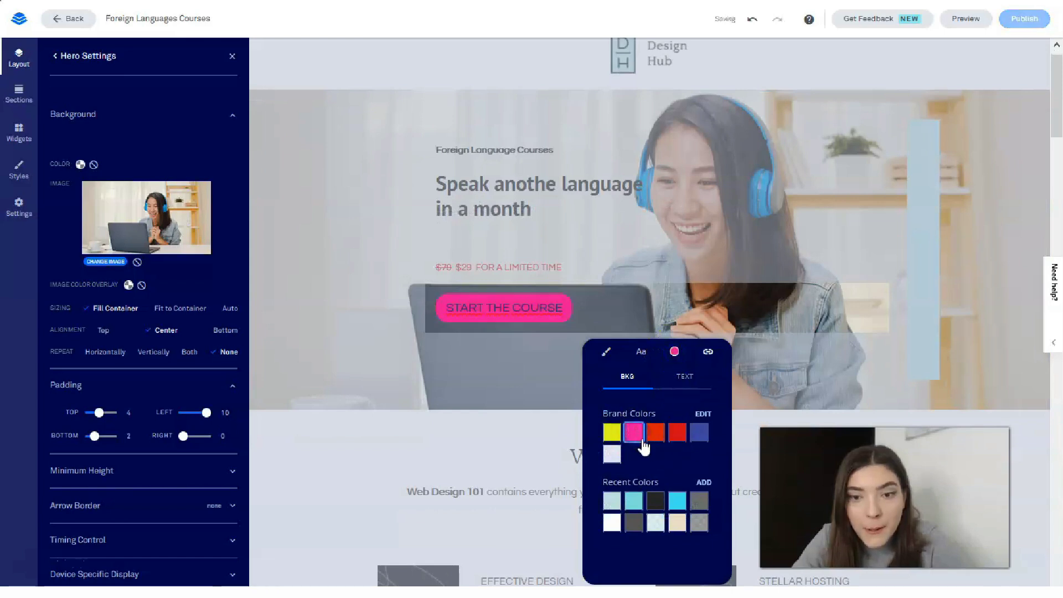
{"action": "left_click", "coordinate": [699, 433]}
{"action": "left_click", "coordinate": [612, 432]}
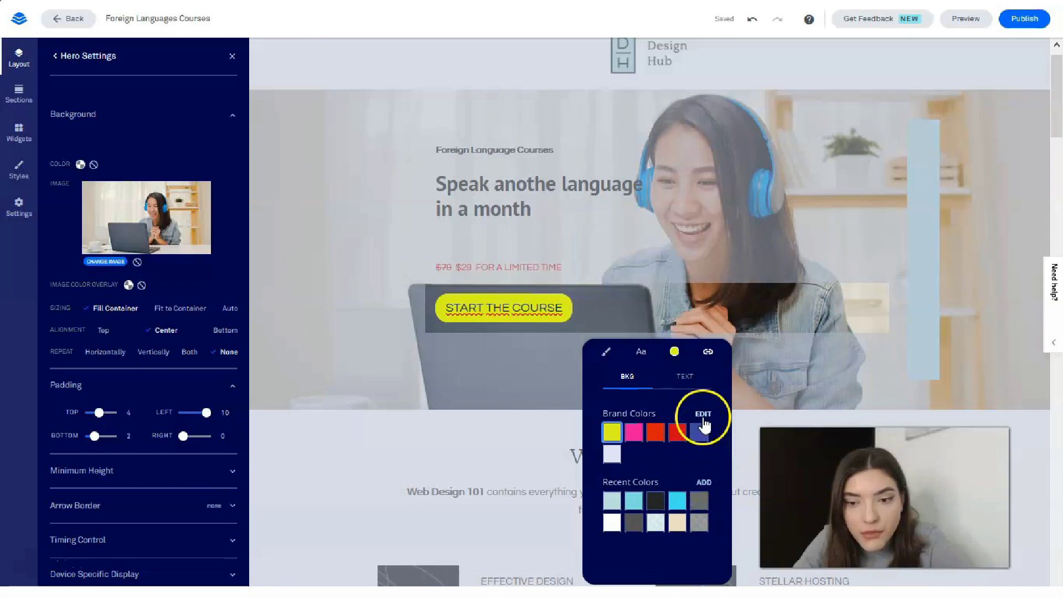
- Add a custom light pink color as the background of the START THE COURSE button
{"action": "left_click", "coordinate": [705, 484]}
{"action": "left_click_drag", "start_coordinate": [631, 436], "coordinate": [635, 426]}
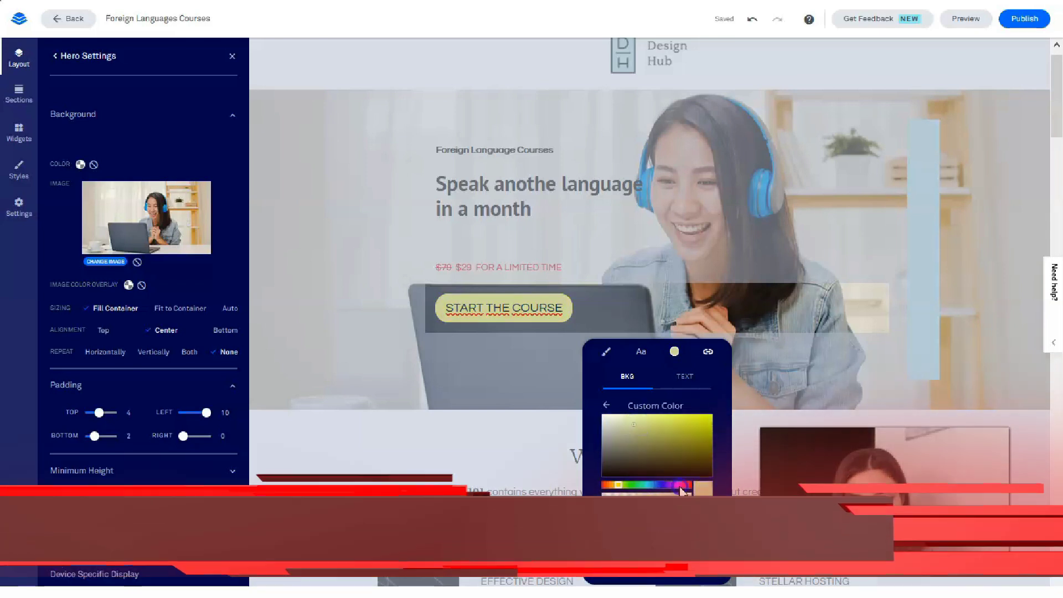
{"action": "left_click", "coordinate": [682, 487]}
{"action": "left_click", "coordinate": [636, 415]}
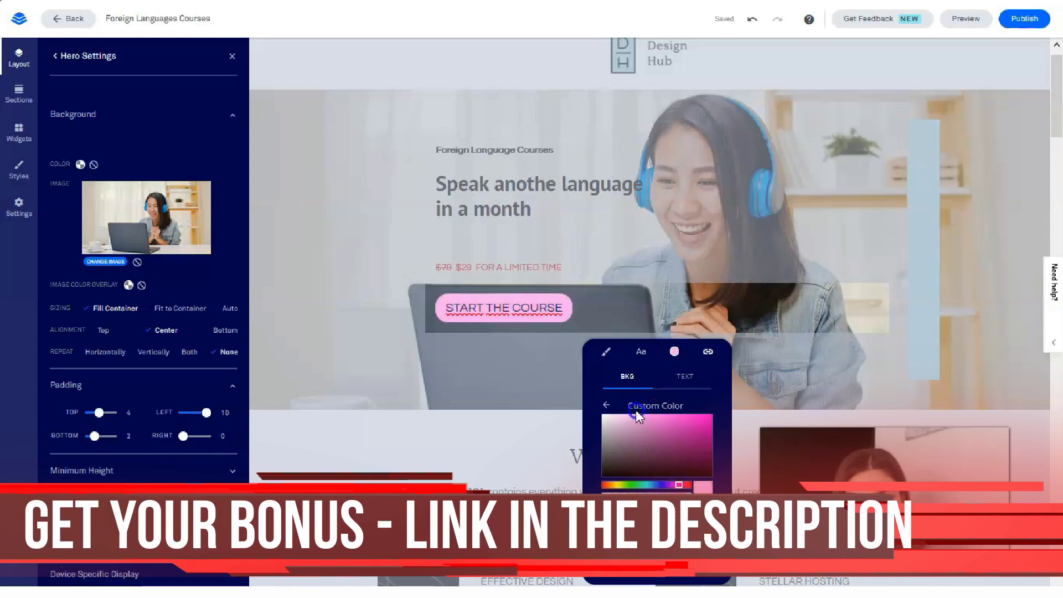
{"action": "left_click", "coordinate": [786, 242]}
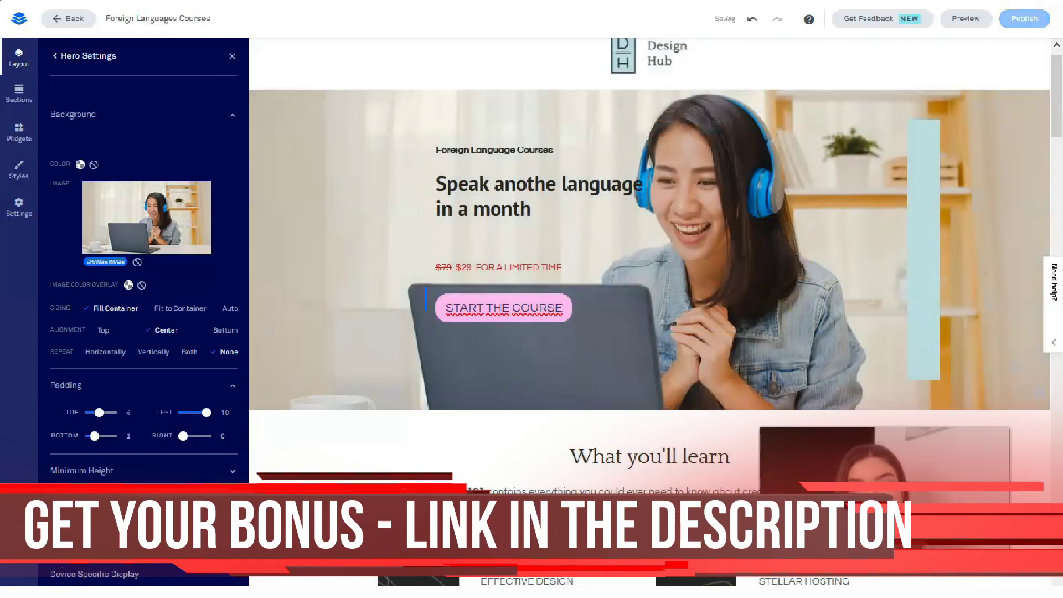
- Try a line break before "language" in the Hero heading and remove it again
{"action": "left_click", "coordinate": [559, 184]}
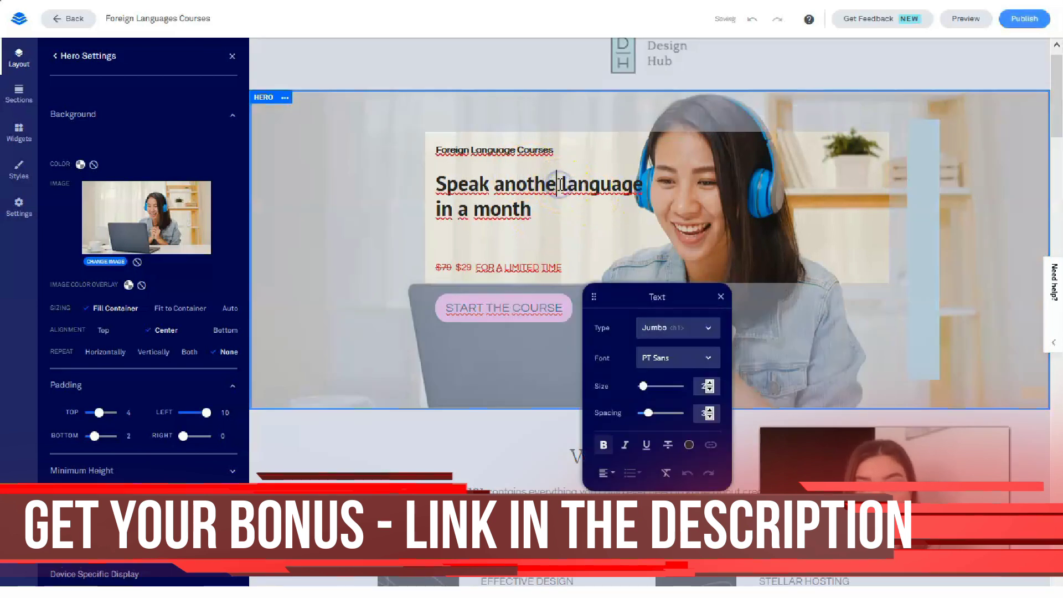
{"action": "key", "text": "Return"}
{"action": "left_click", "coordinate": [600, 215]}
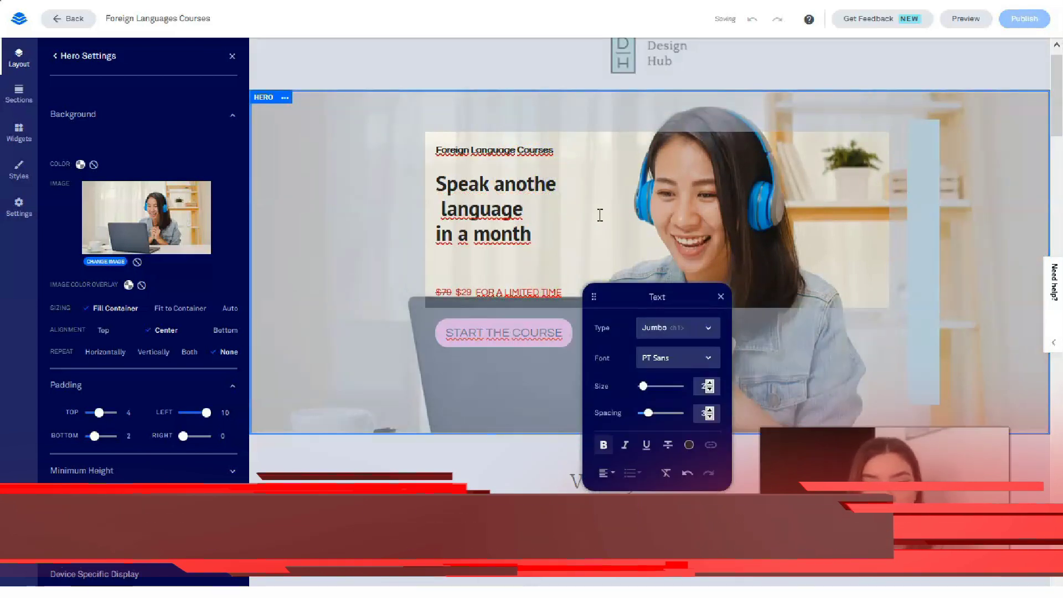
{"action": "key", "text": "BackSpace"}
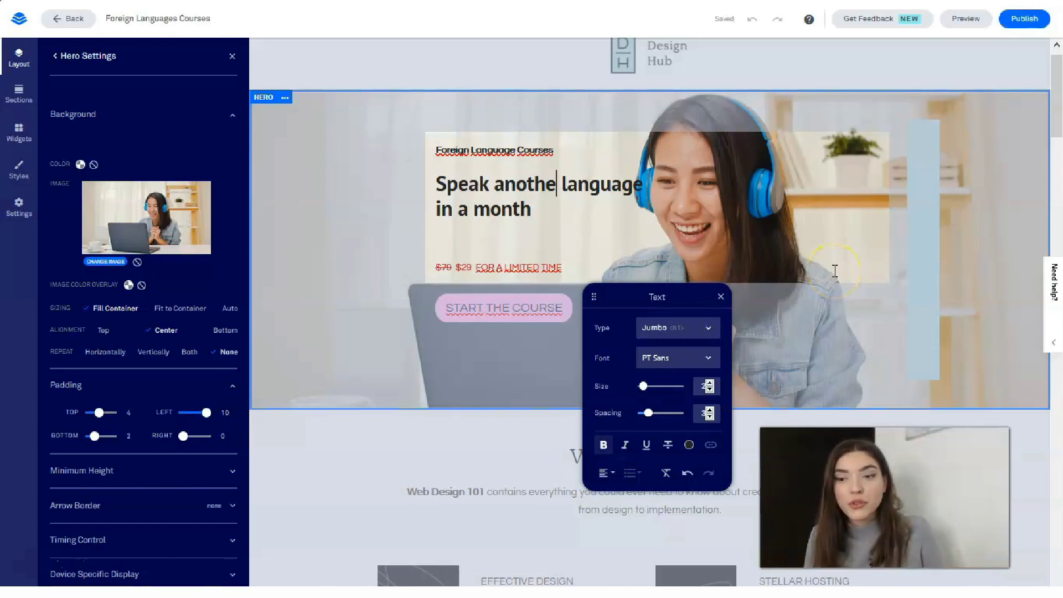
{"action": "left_click", "coordinate": [495, 447]}
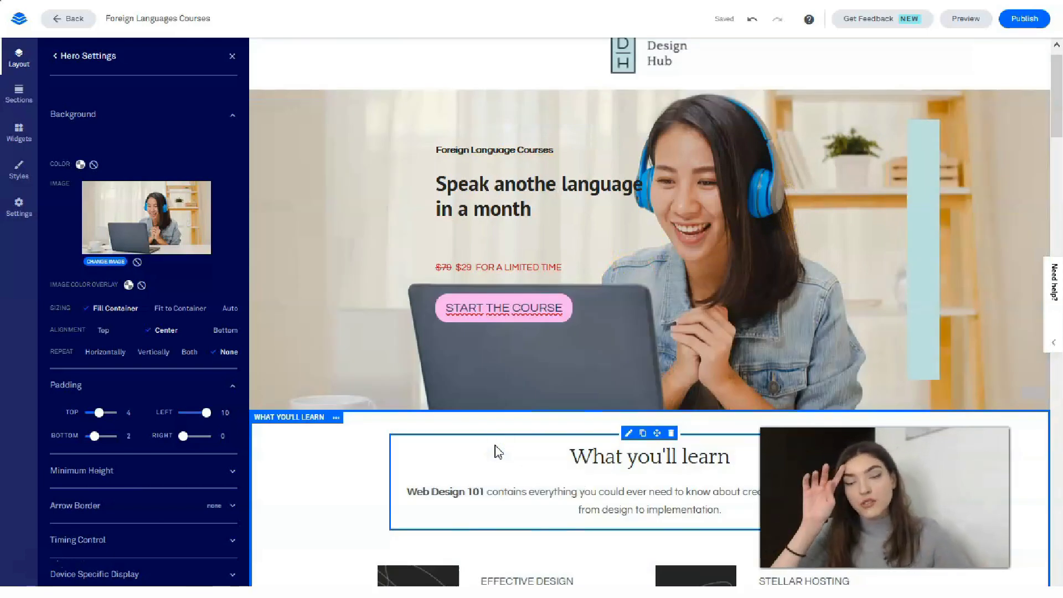